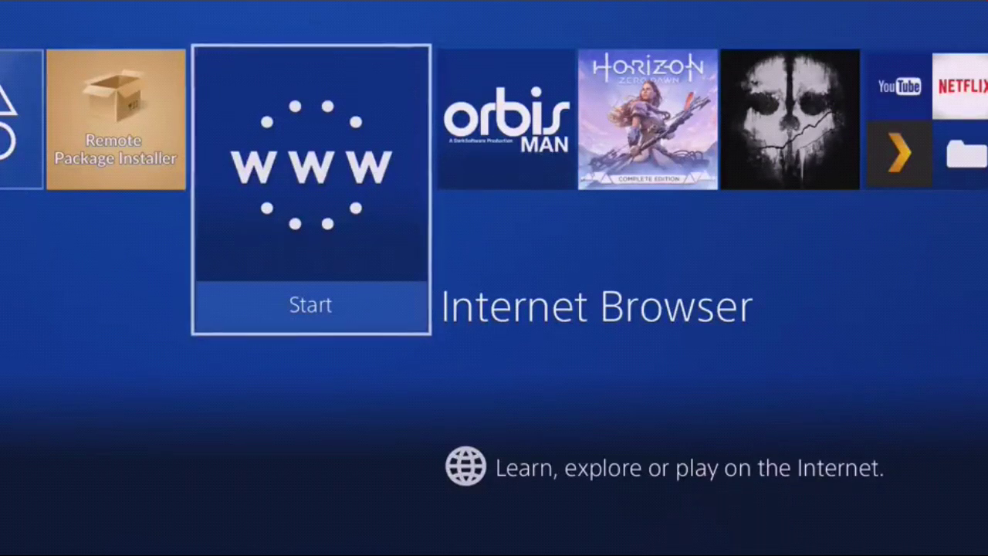
pyautogui.press('Right')
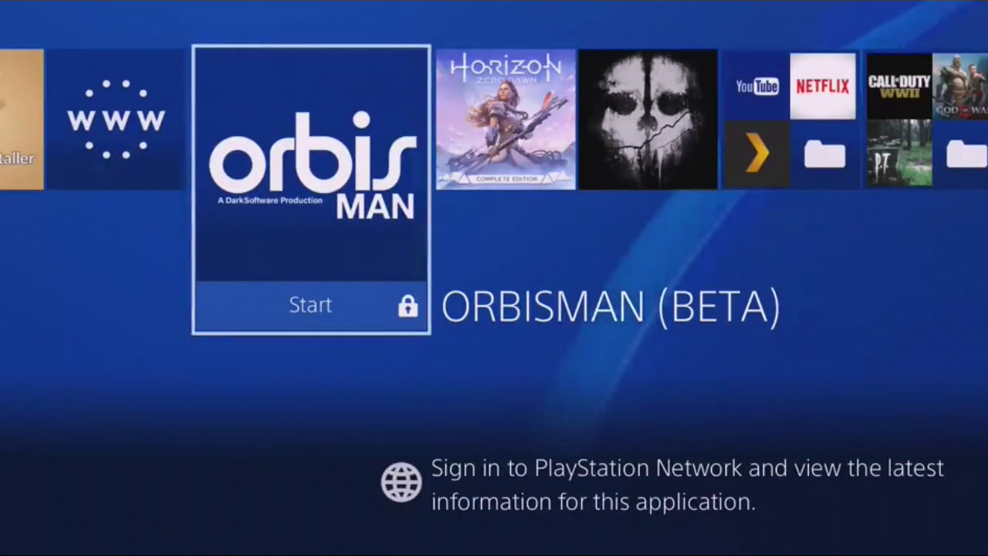
pyautogui.press('Left')
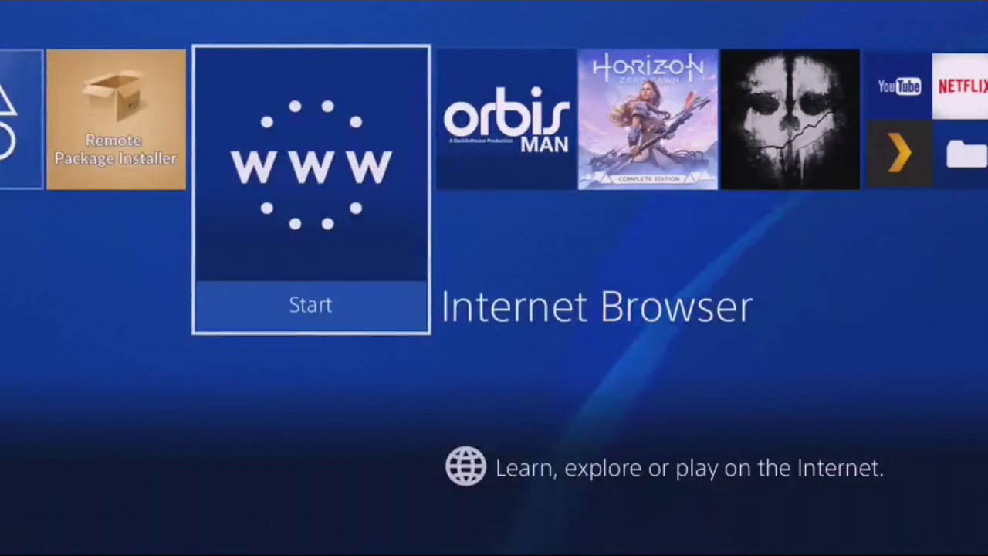
pyautogui.press('Right')
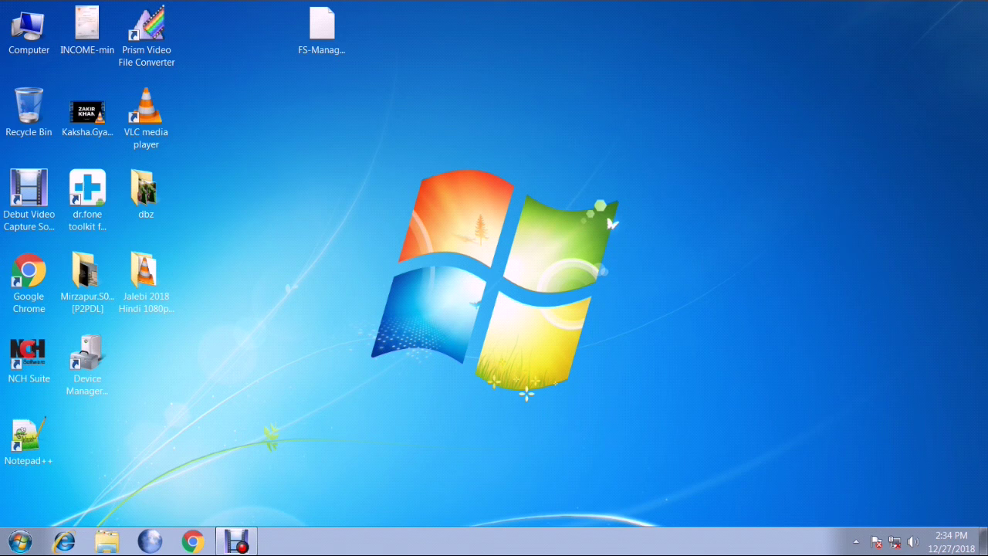
# Step: Copy FS-Manager.pkg from the desktop to the empty Removable Disk (E:)
pyautogui.click(322, 31)
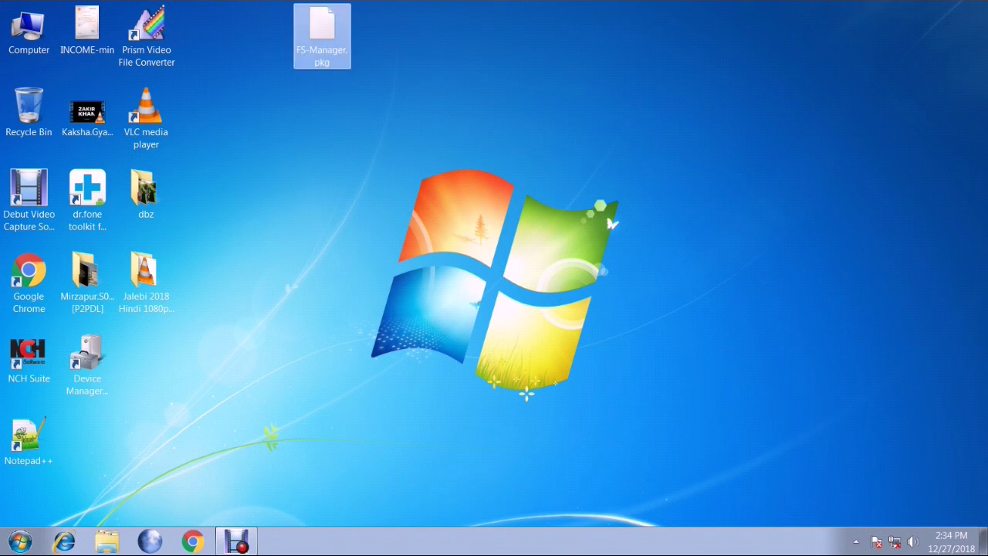
pyautogui.press('Left')
pyautogui.press('Left')
pyautogui.press('Left')
pyautogui.press('Return')
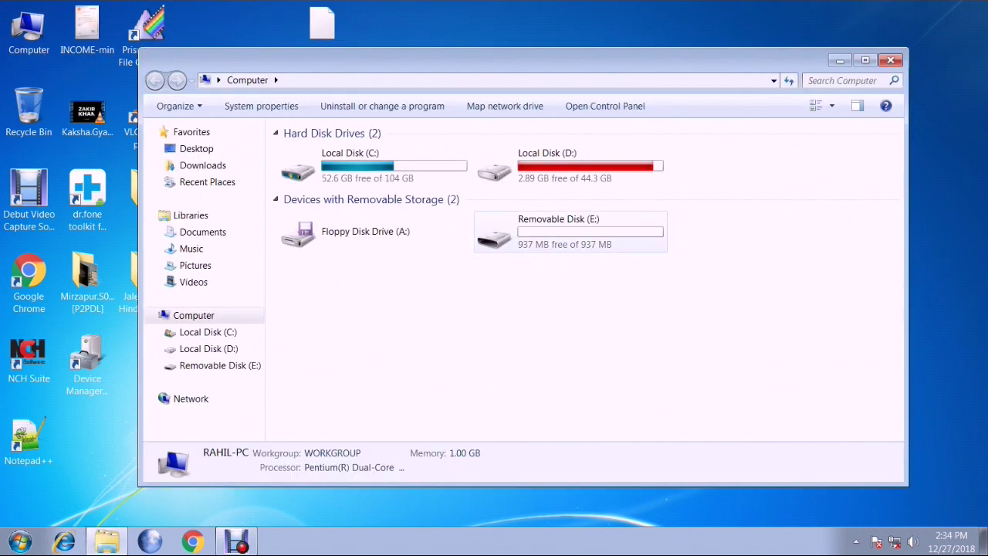
pyautogui.doubleClick(570, 232)
pyautogui.moveTo(478, 60); pyautogui.dragTo(568, 100)
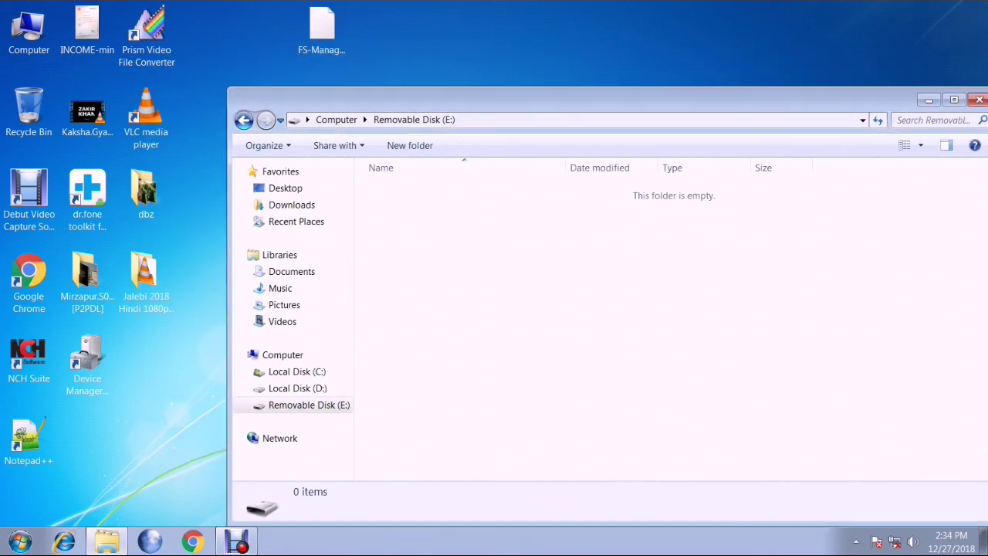
pyautogui.hotkey('ctrl', 'v')
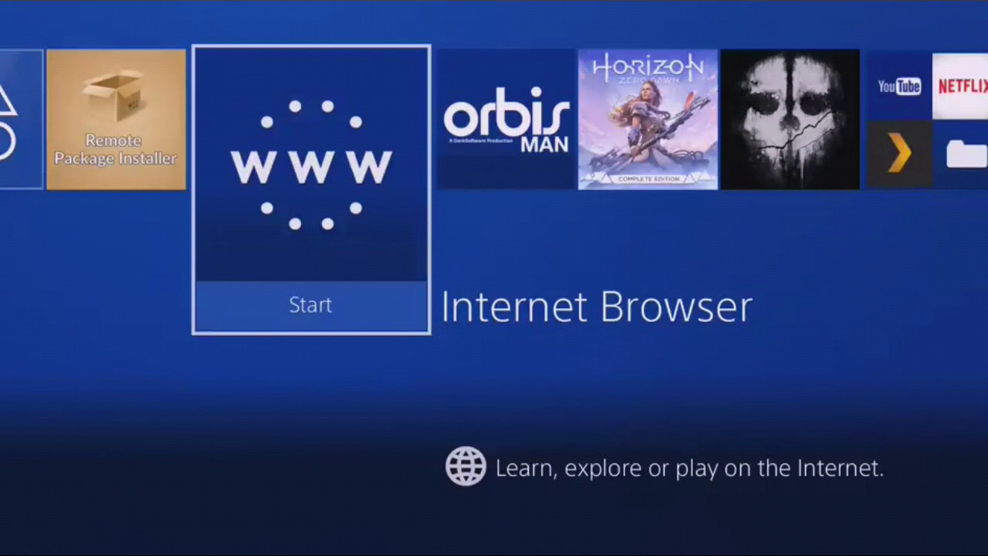
pyautogui.press('Left')
pyautogui.press('Left')
pyautogui.press('Right')
pyautogui.press('Right')
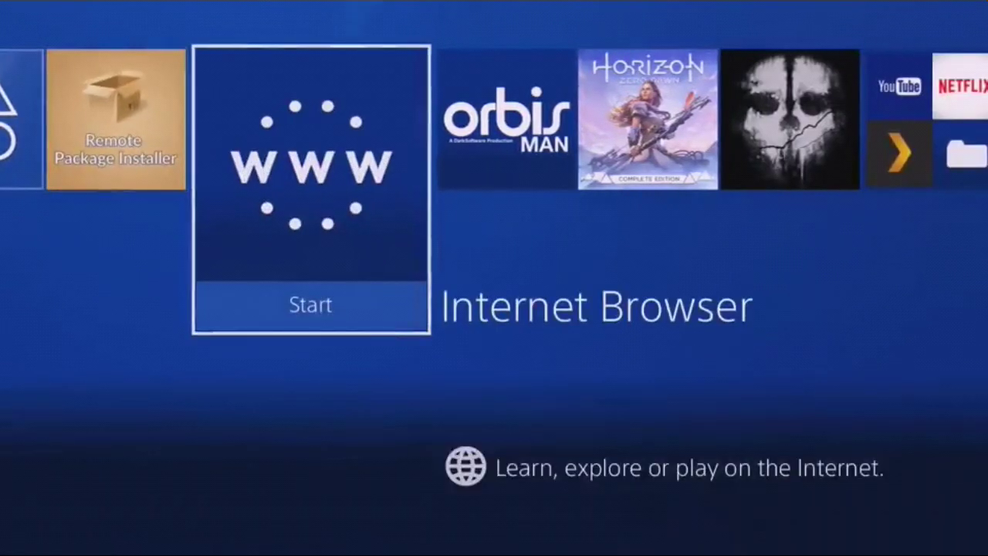
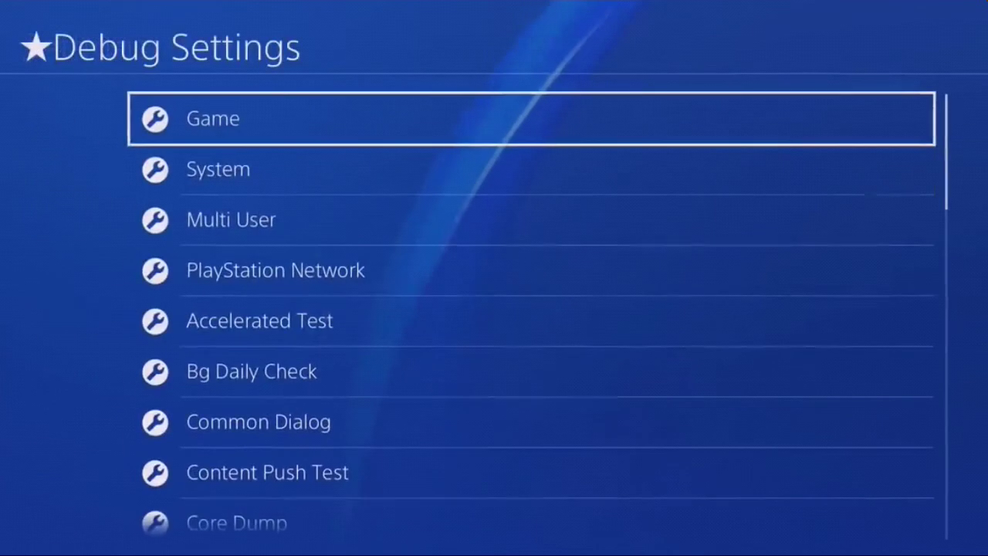
# Step: Install FS-Manager.pkg with the Package Installer from the Game section of the PS4 Debug Settings
pyautogui.press('Return')
pyautogui.press('Down')
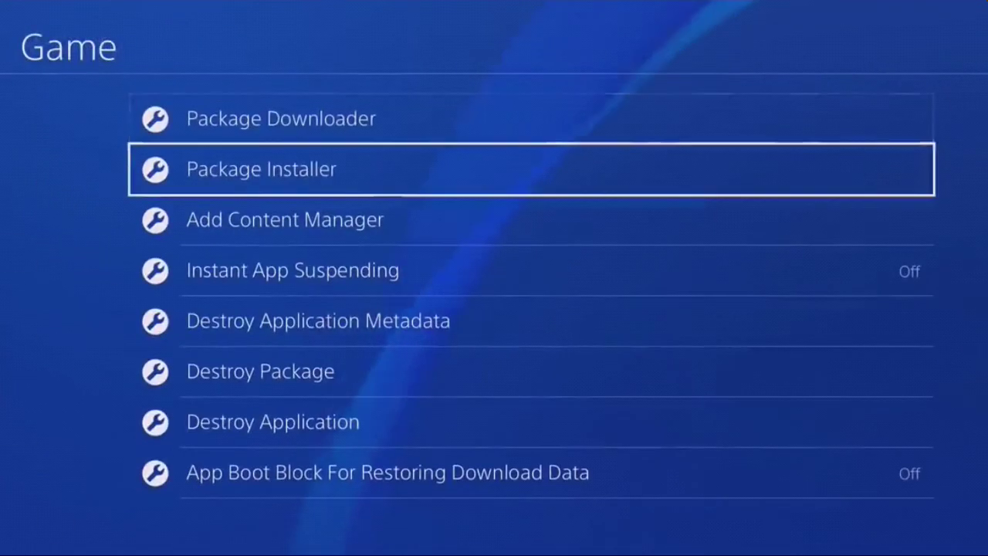
pyautogui.press('Return')
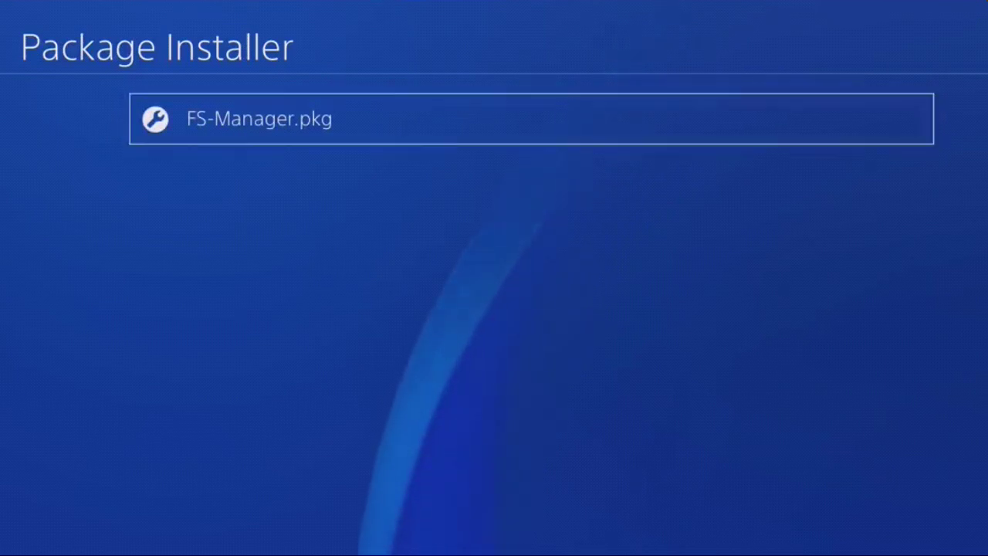
pyautogui.press('Return')
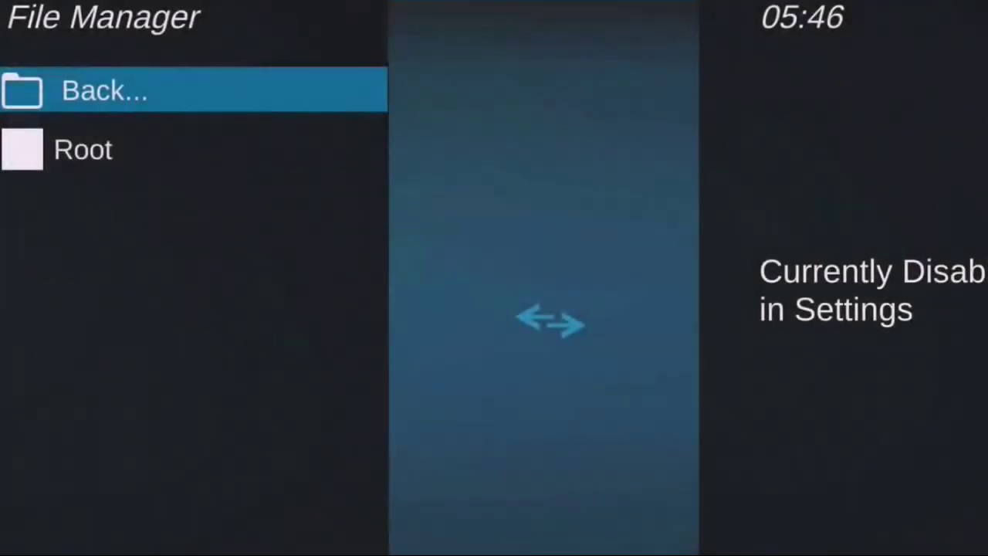
# Step: Open the Root location in the file manager
pyautogui.press('Down')
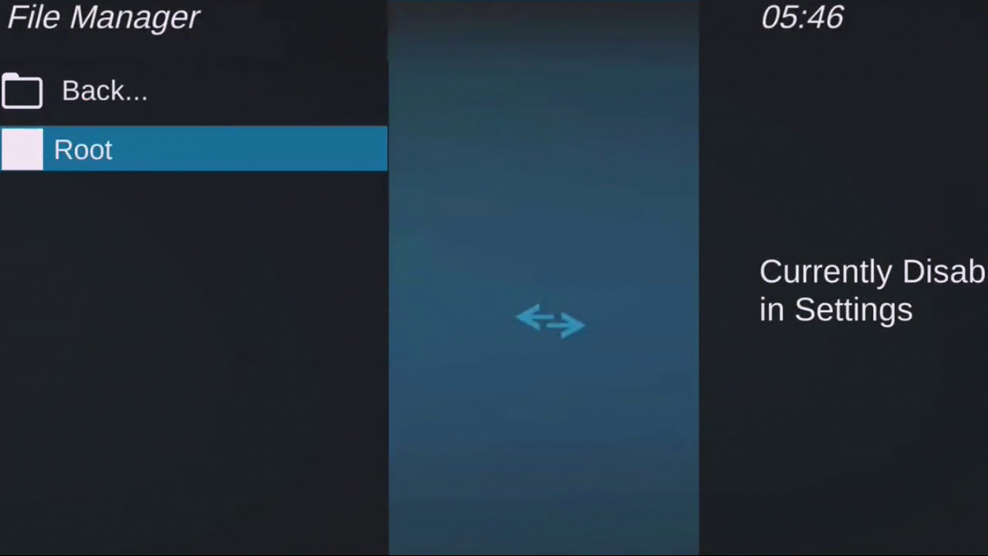
pyautogui.press('Up')
pyautogui.press('Down')
pyautogui.press('Up')
pyautogui.press('Down')
pyautogui.press('Up')
pyautogui.press('Down')
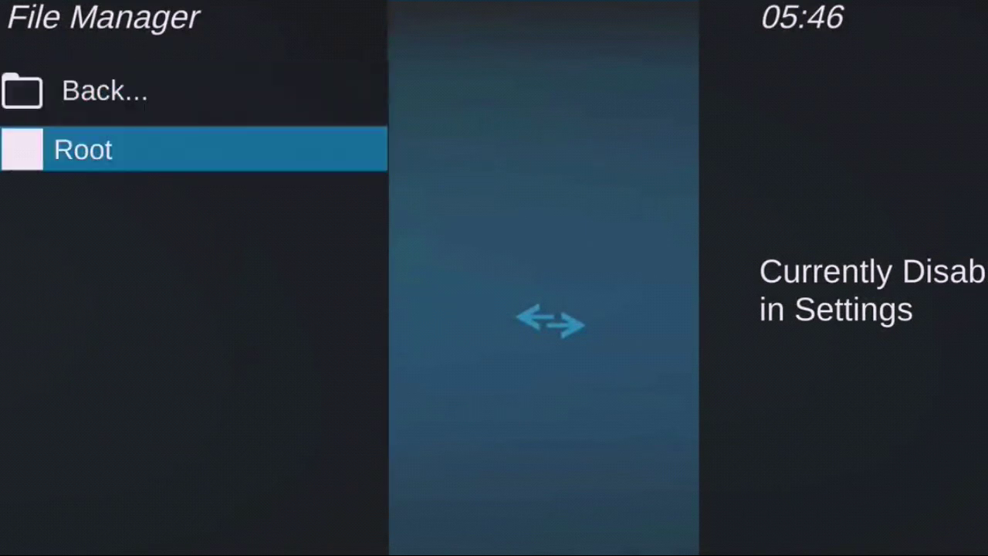
pyautogui.press('Up')
pyautogui.press('Down')
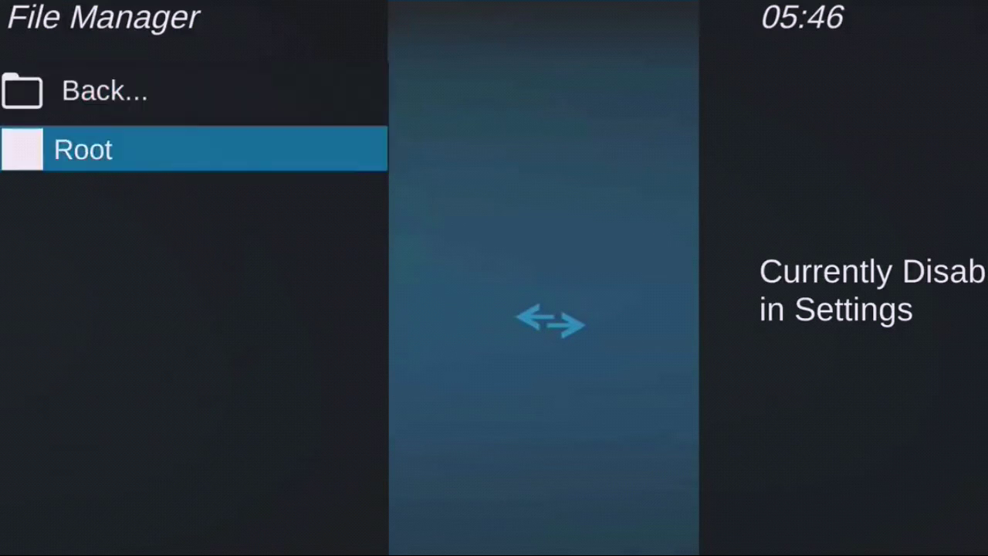
pyautogui.press('Return')
# Step: Look through the root directory's folders from adm down towards usb and back up to the start of the list
pyautogui.press('Down')
pyautogui.press('Down')
pyautogui.press('Down')
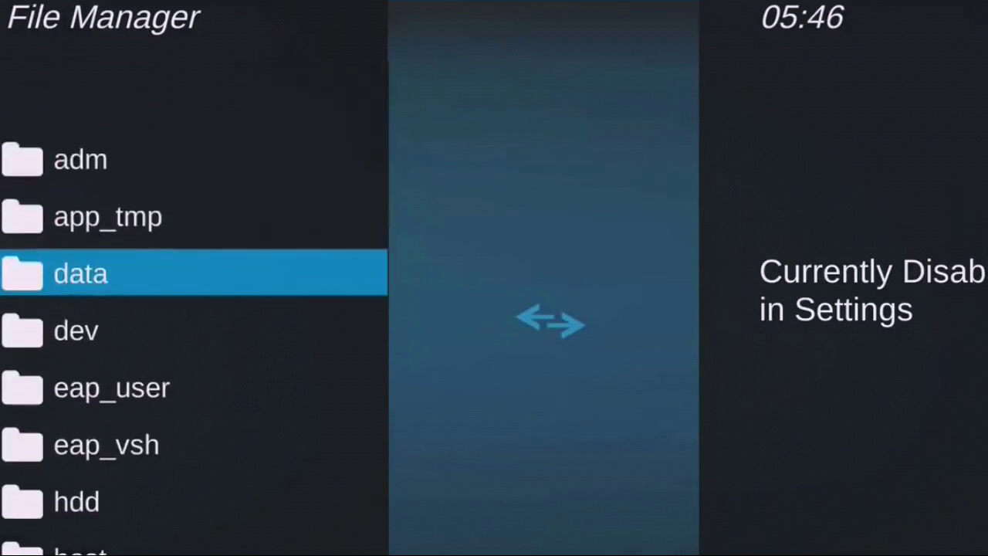
pyautogui.press('Down')
pyautogui.press('Down')
pyautogui.press('Down')
pyautogui.press('Down')
pyautogui.press('Down')
pyautogui.press('Down')
pyautogui.press('Down')
pyautogui.press('Down')
pyautogui.press('Down')
pyautogui.press('Down')
pyautogui.press('Down')
pyautogui.press('Down')
pyautogui.press('Down')
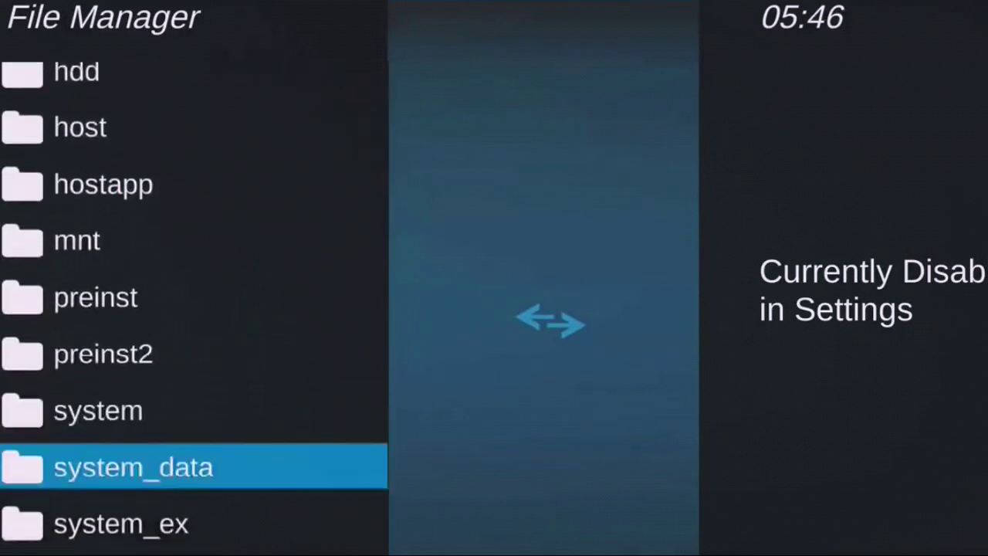
pyautogui.press('Down')
pyautogui.press('Down')
pyautogui.press('Down')
pyautogui.press('Up')
pyautogui.press('Up')
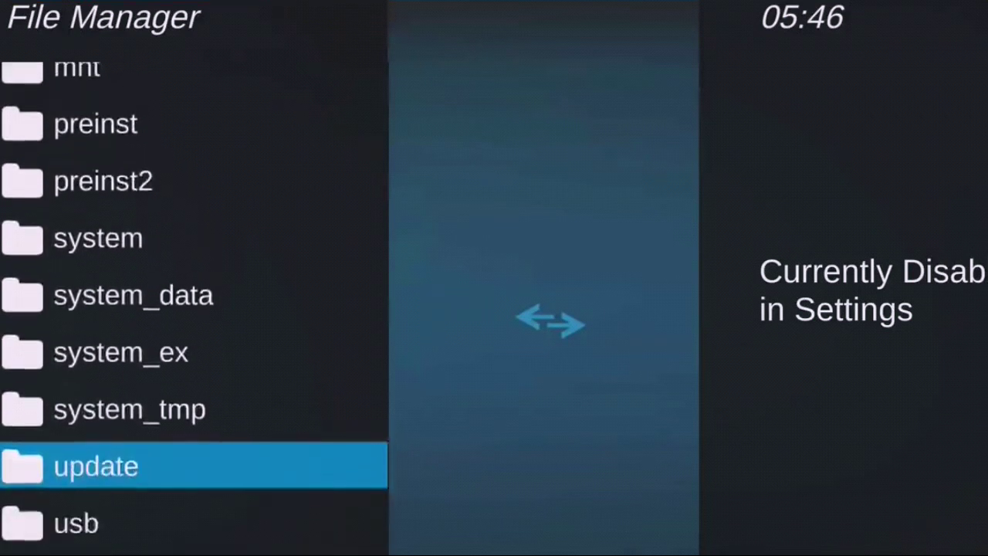
pyautogui.press('Up')
pyautogui.press('Up')
pyautogui.press('Up')
pyautogui.press('Up')
pyautogui.press('Up')
pyautogui.press('Up')
pyautogui.press('Up')
pyautogui.press('Up')
pyautogui.press('Up')
pyautogui.press('Up')
pyautogui.press('Up')
pyautogui.press('Up')
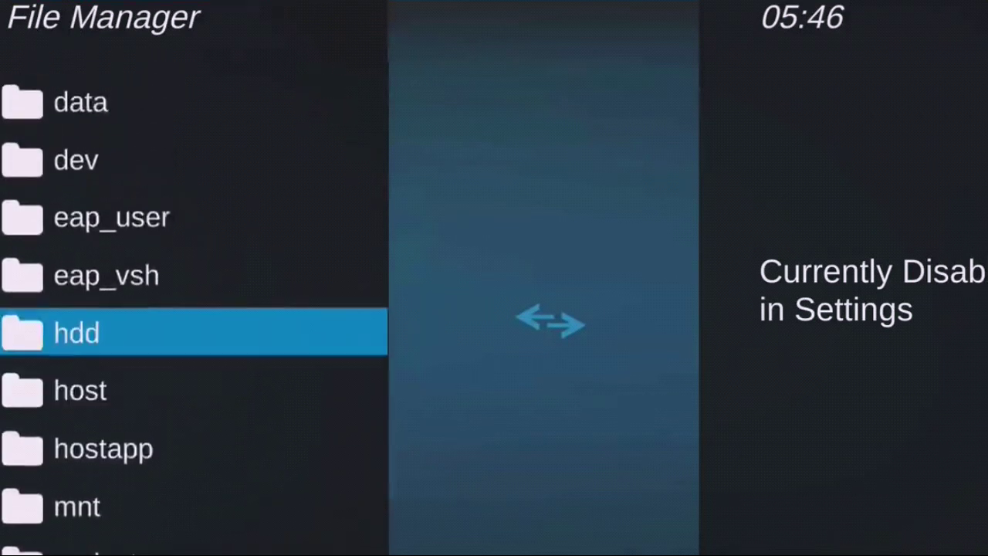
pyautogui.press('Up')
pyautogui.press('Up')
pyautogui.press('Up')
pyautogui.press('Down')
pyautogui.press('Down')
pyautogui.press('Down')
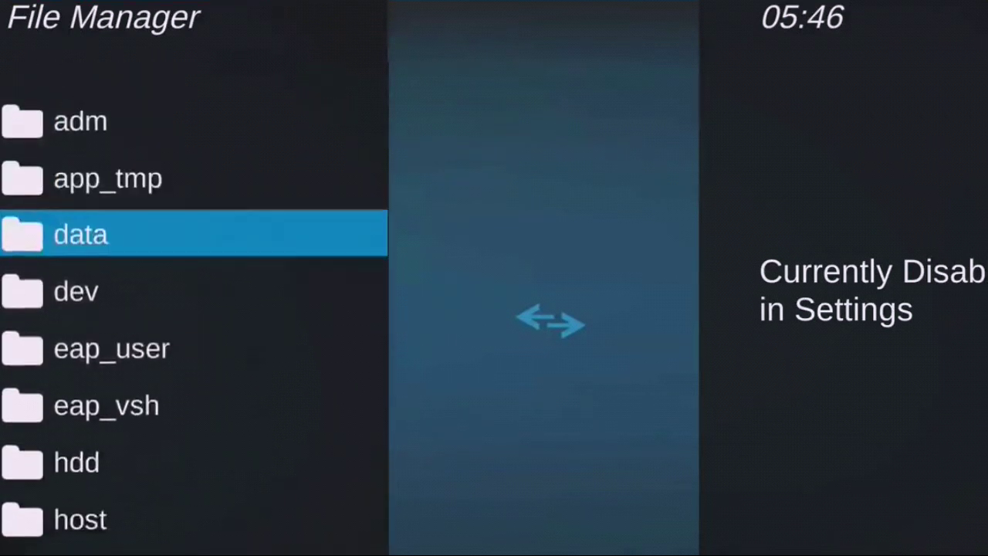
# Step: Examine the rest of the root directory down to the .elf files at the end of the list
pyautogui.press('Down')
pyautogui.press('Down')
pyautogui.press('Down')
pyautogui.press('Down')
pyautogui.press('Down')
pyautogui.press('Down')
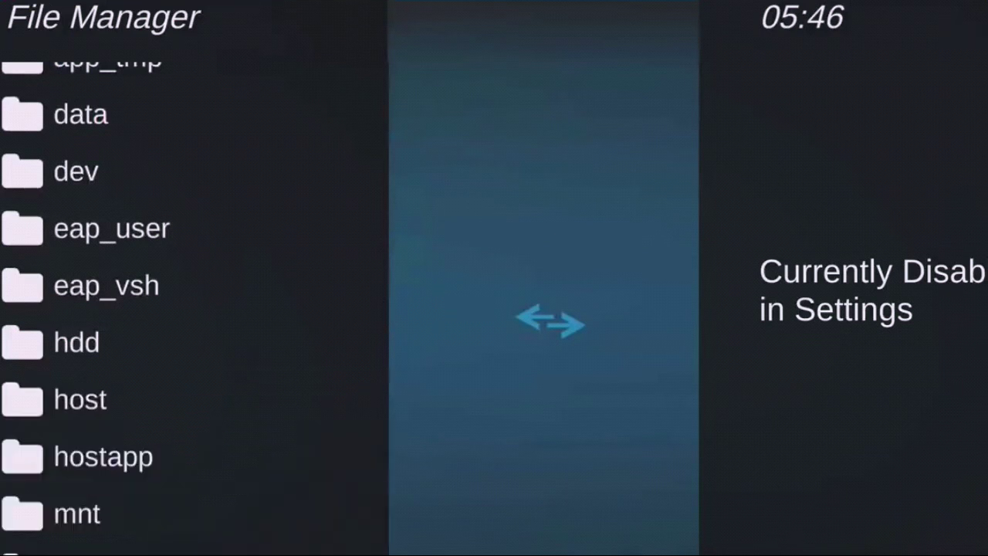
pyautogui.press('Up')
pyautogui.press('Up')
pyautogui.press('Down')
pyautogui.press('Down')
pyautogui.press('Up')
pyautogui.press('Up')
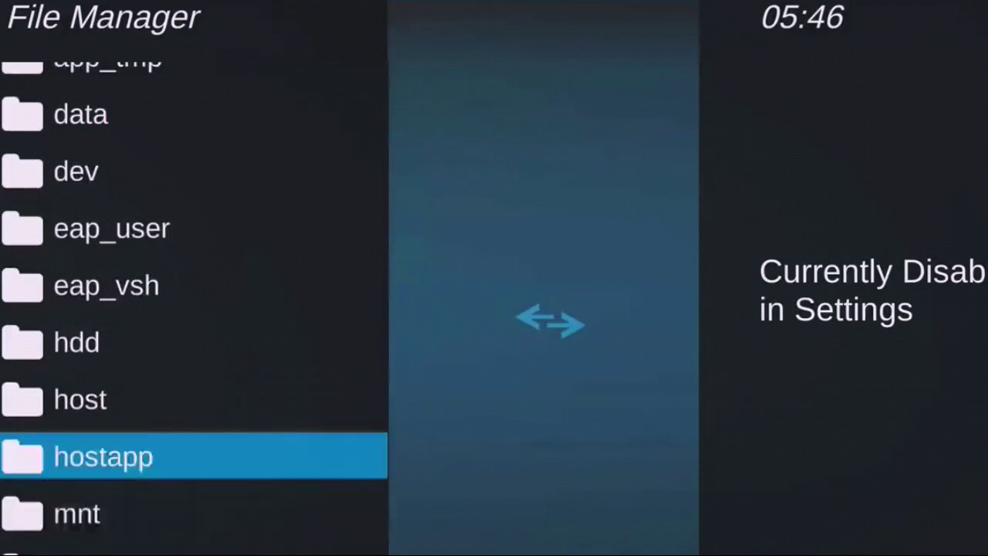
pyautogui.press('Up')
pyautogui.press('Down')
pyautogui.press('Down')
pyautogui.press('Down')
pyautogui.press('Down')
pyautogui.press('Down')
pyautogui.press('Down')
pyautogui.press('Down')
pyautogui.press('Down')
pyautogui.press('Down')
pyautogui.press('Down')
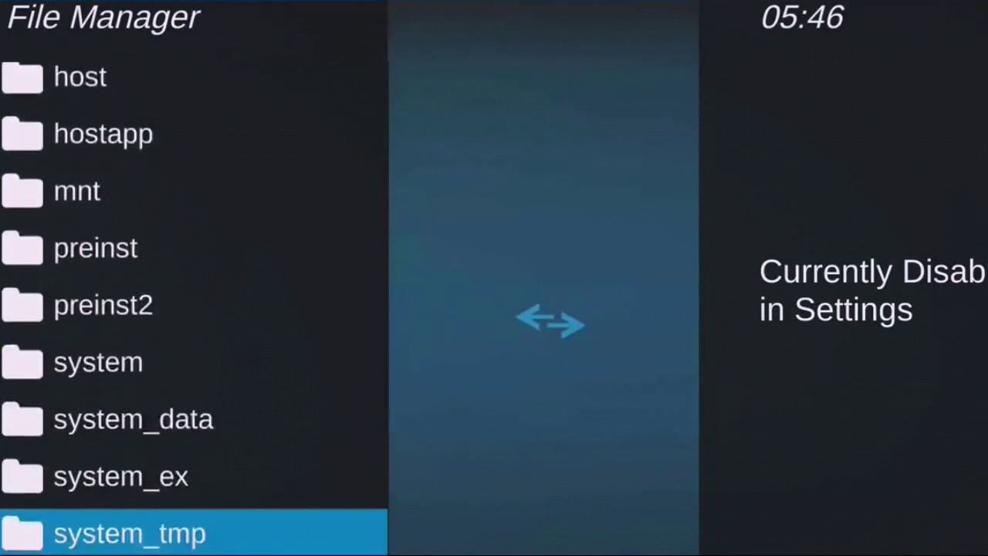
pyautogui.press('Up')
pyautogui.press('Up')
pyautogui.press('Up')
pyautogui.press('Down')
pyautogui.press('Down')
pyautogui.press('Down')
pyautogui.press('Down')
pyautogui.press('Down')
pyautogui.press('Down')
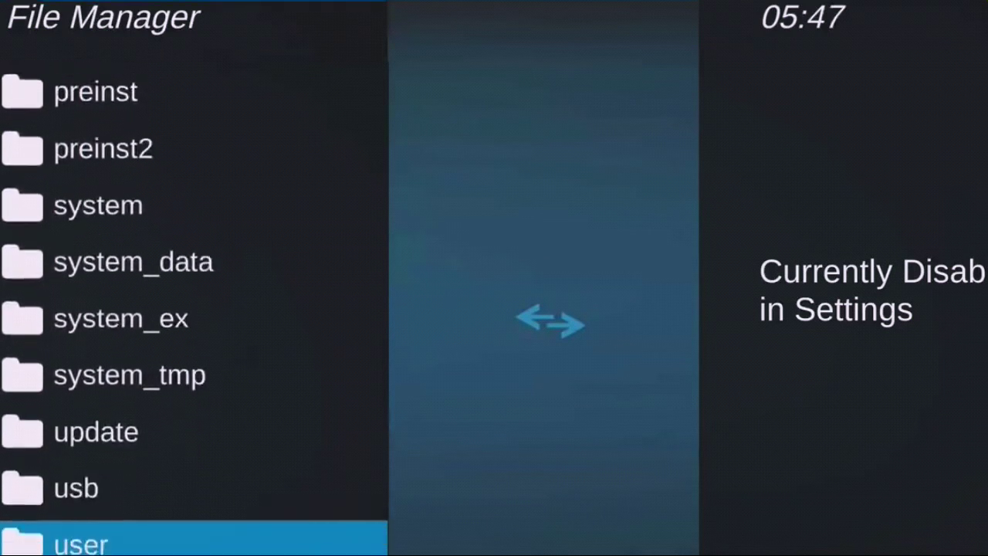
pyautogui.press('Down')
pyautogui.press('Up')
pyautogui.press('Up')
pyautogui.press('Down')
pyautogui.press('Down')
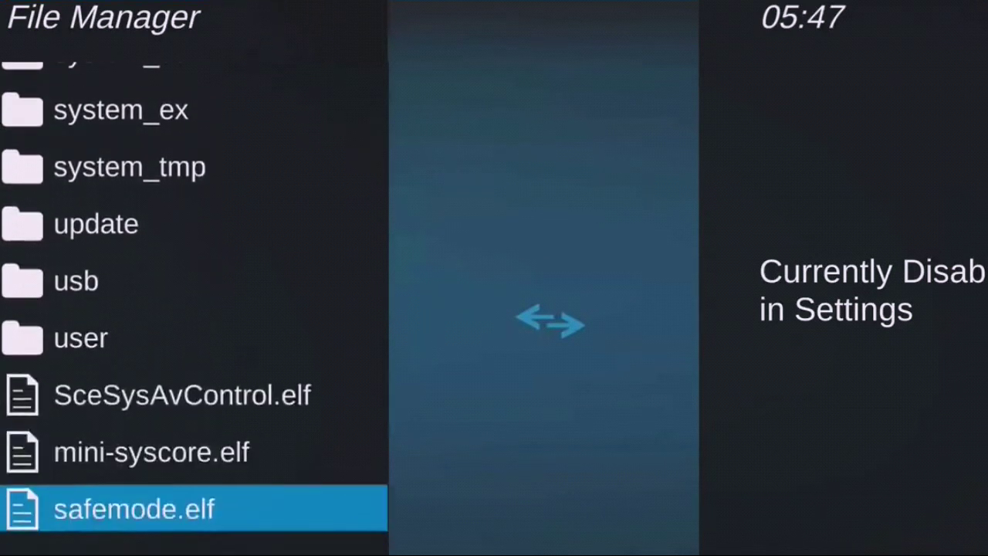
# Step: Go back up the root directory listing and open the update folder
pyautogui.press('Up')
pyautogui.press('Up')
pyautogui.press('Down')
pyautogui.press('Up')
pyautogui.press('Up')
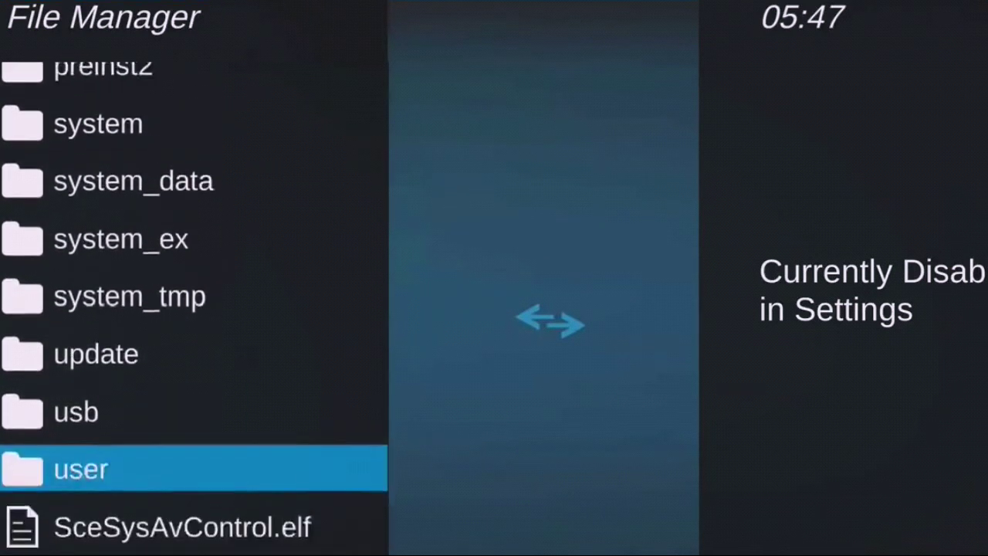
pyautogui.press('Down')
pyautogui.press('Down')
pyautogui.press('Up')
pyautogui.press('Up')
pyautogui.press('Up')
pyautogui.press('Up')
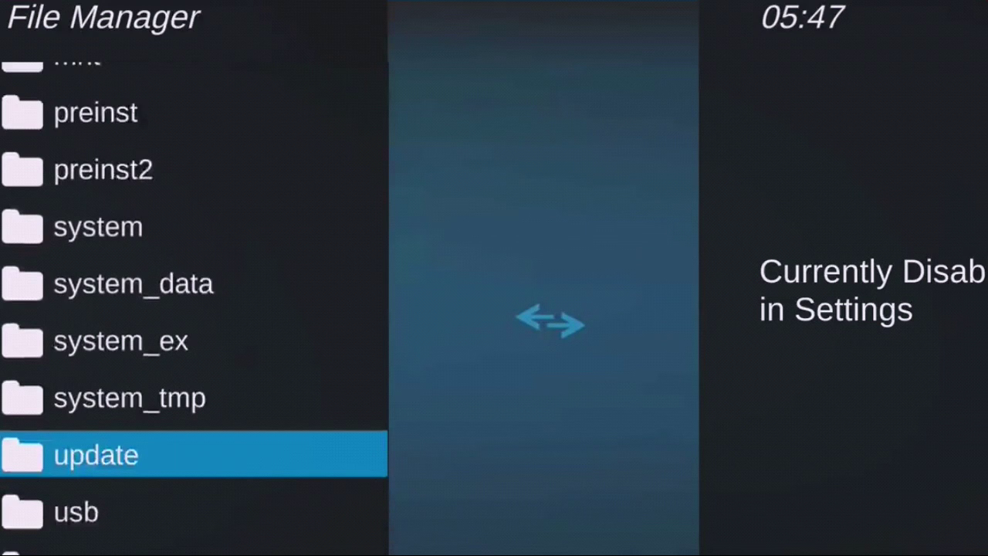
pyautogui.press('Return')
# Step: Select Exception.txt in the update folder and bring up the file operations for it
pyautogui.press('Down')
pyautogui.press('Down')
pyautogui.press('Up')
pyautogui.press('Up')
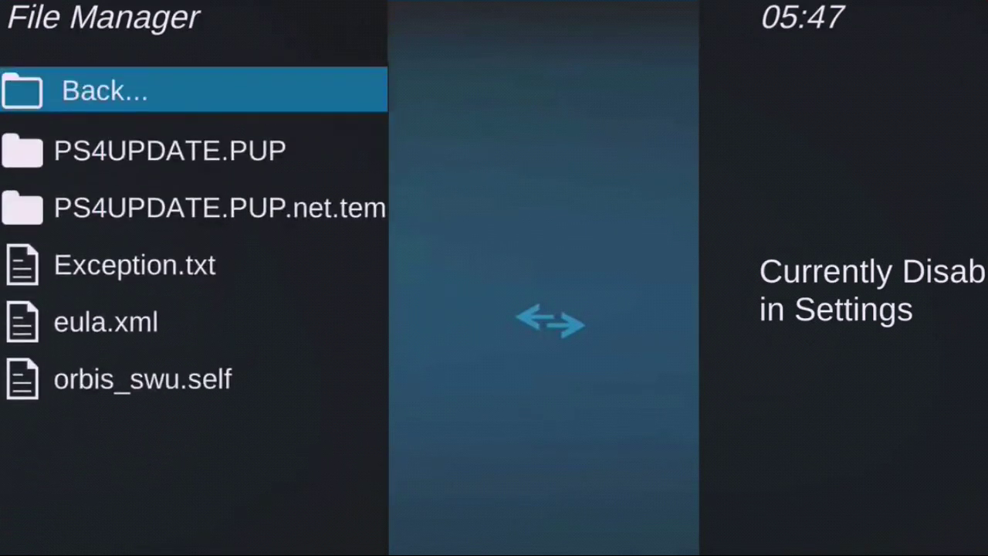
pyautogui.press('Down')
pyautogui.press('Up')
pyautogui.press('Down')
pyautogui.press('Down')
pyautogui.press('Down')
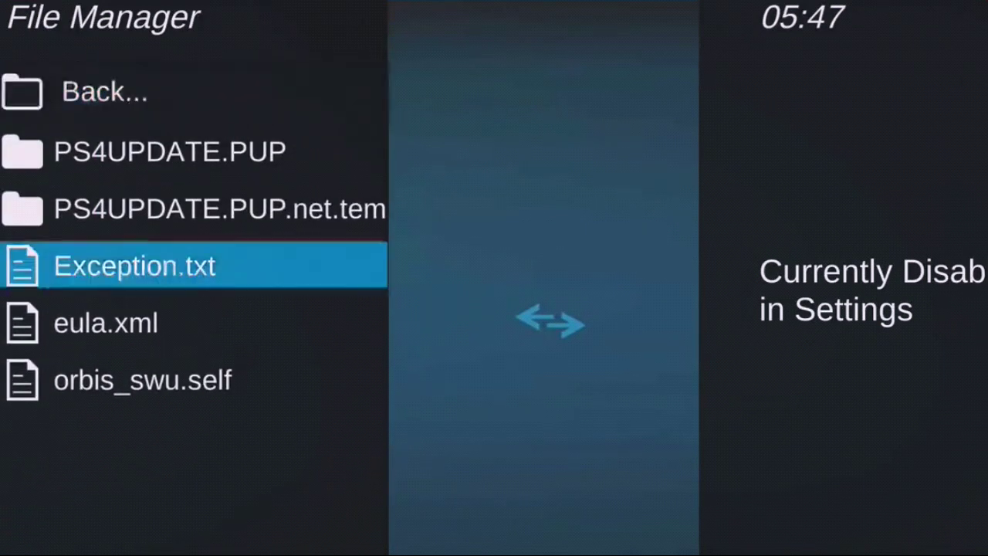
pyautogui.press('Menu')
# Step: Look over the file operations available for Exception.txt, from Create through Delete and Copy to Cut
pyautogui.press('Up')
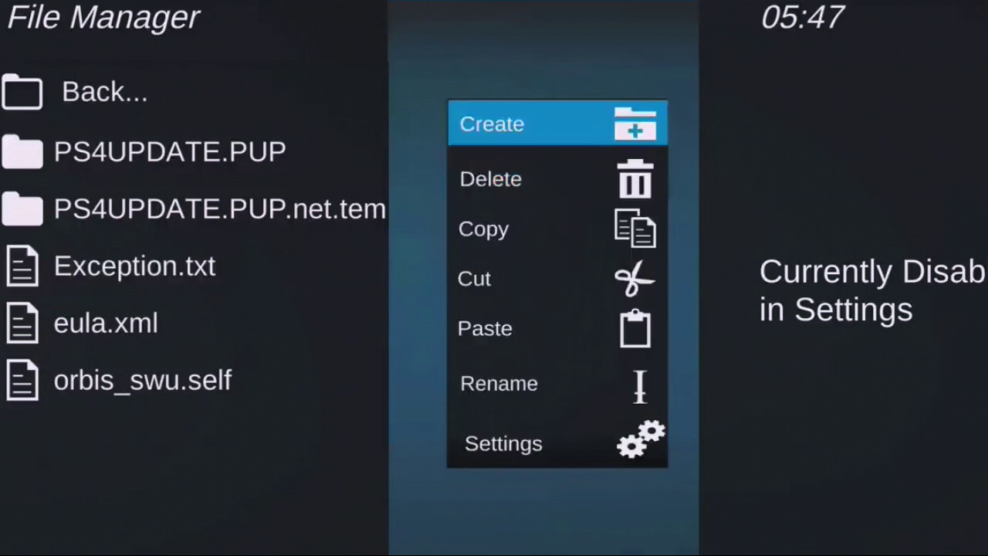
pyautogui.press('Down')
pyautogui.press('Down')
pyautogui.press('Down')
pyautogui.press('Up')
pyautogui.press('Up')
pyautogui.press('Up')
pyautogui.press('Down')
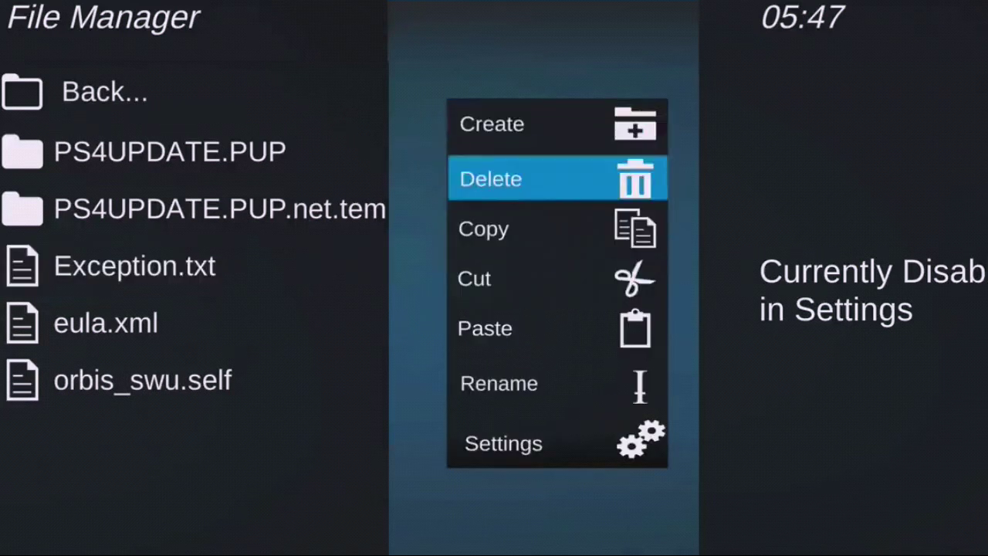
pyautogui.press('Down')
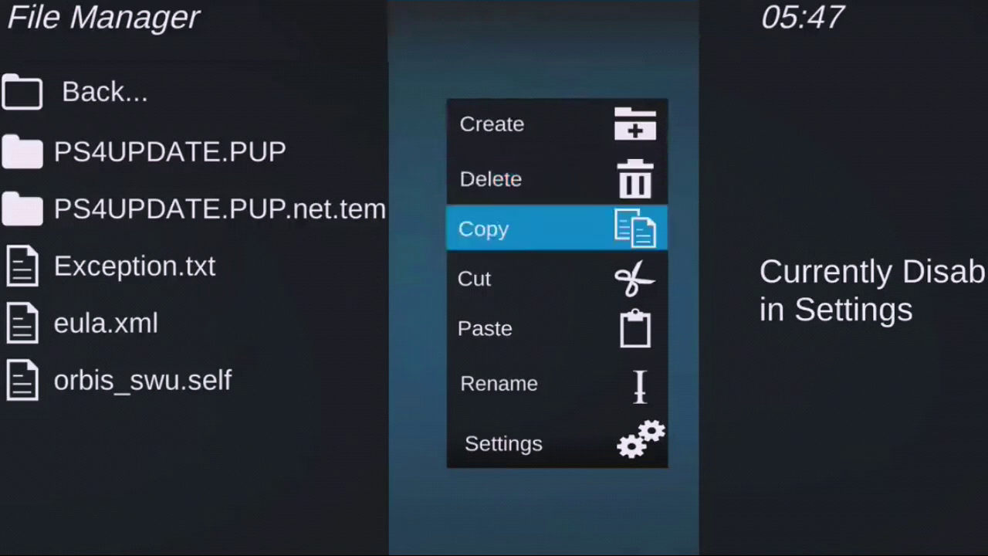
pyautogui.press('Up')
pyautogui.press('Down')
pyautogui.press('Up')
pyautogui.press('Down')
pyautogui.press('Down')
pyautogui.press('Up')
pyautogui.press('Down')
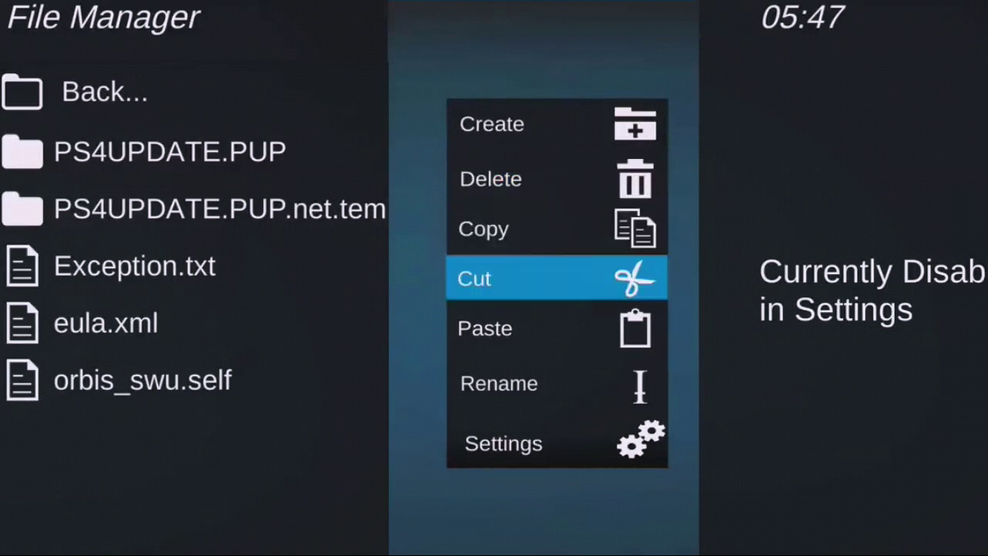
pyautogui.press('Up')
pyautogui.press('Down')
pyautogui.press('Up')
pyautogui.press('Down')
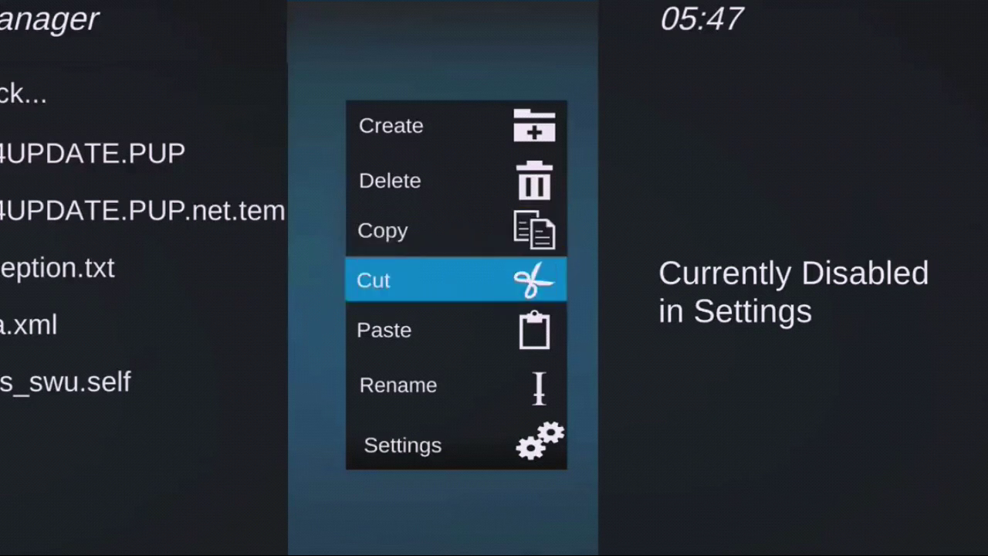
# Step: Open the file manager's settings and look over the options starting with Unsafe Partition R/W and FTP Auto-Load
pyautogui.press('Down')
pyautogui.press('Down')
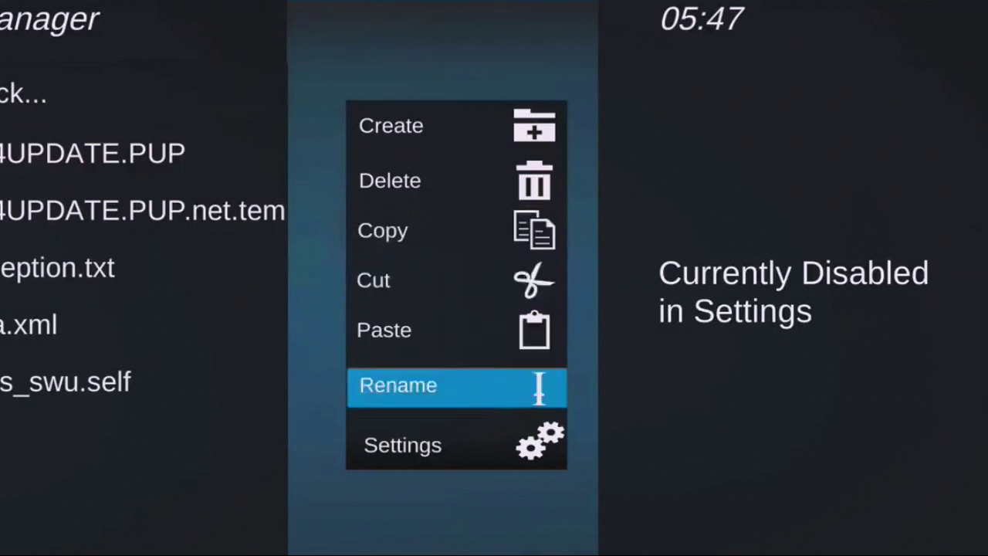
pyautogui.press('Down')
pyautogui.press('Up')
pyautogui.press('Down')
pyautogui.press('Return')
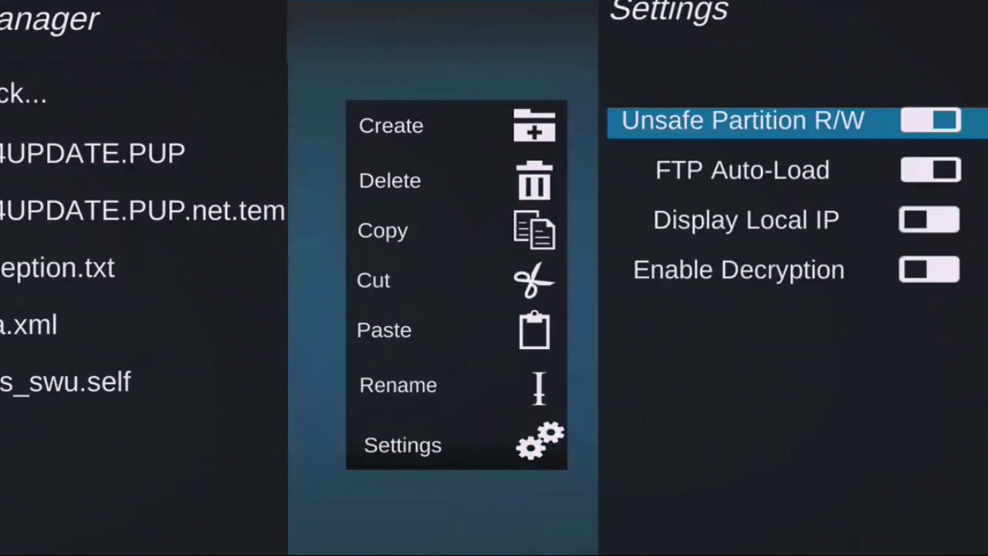
pyautogui.press('Down')
pyautogui.press('Up')
pyautogui.press('Down')
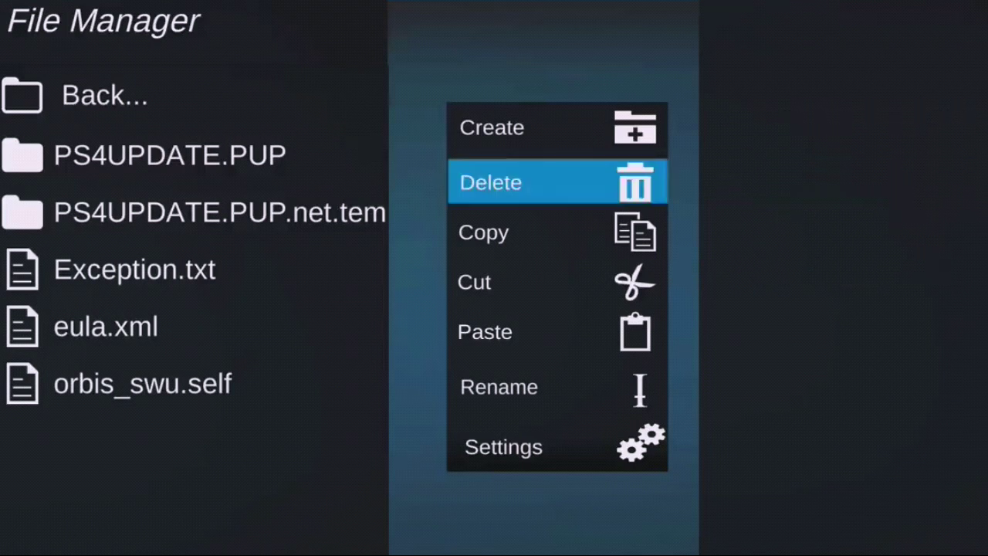
# Step: Leave the file operations and look over Exception.txt and eula.xml in the update folder
pyautogui.press('Down')
pyautogui.press('Down')
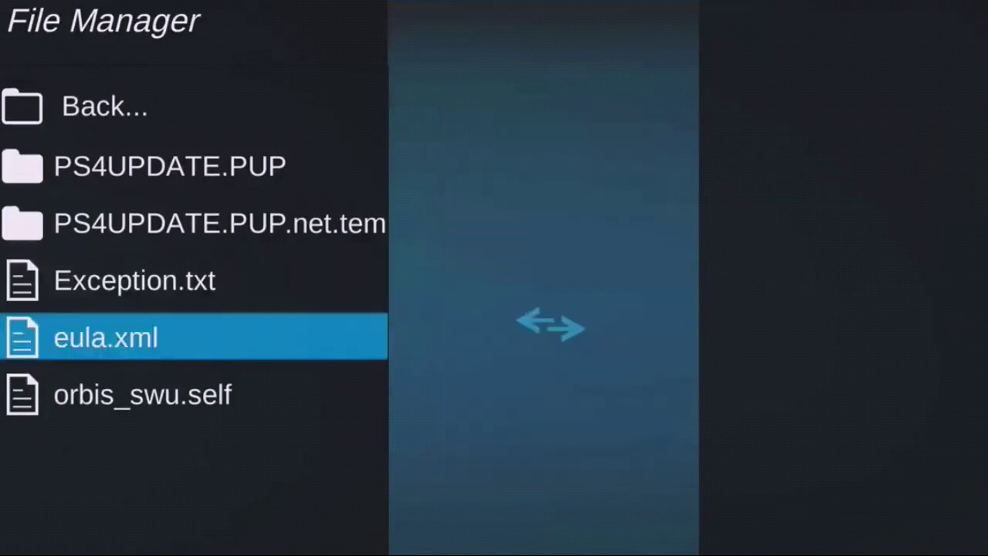
pyautogui.press('Up')
pyautogui.press('Down')
pyautogui.press('Up')
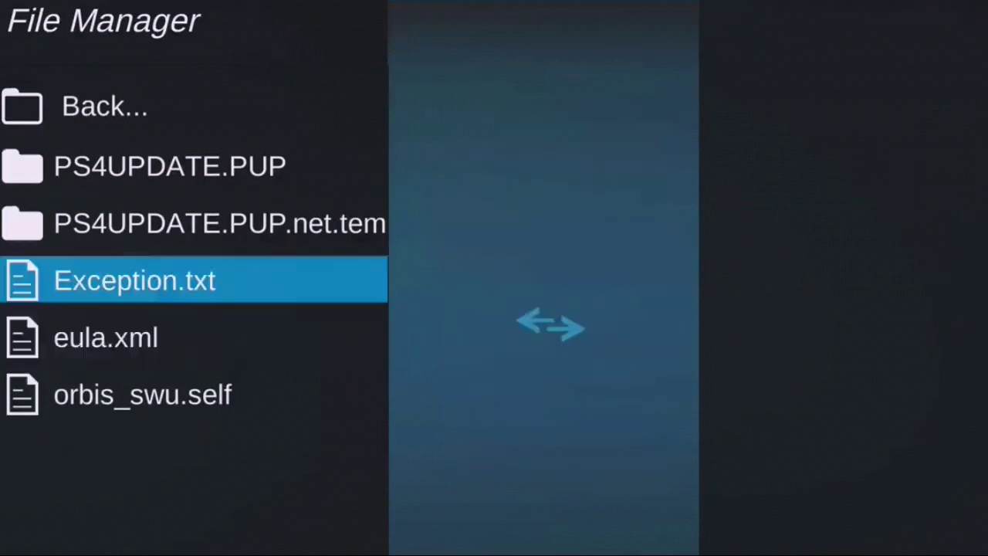
pyautogui.press('Down')
pyautogui.press('Up')
# Step: Start the Create operation in the update folder and open the new item's name for editing
pyautogui.press('Menu')
pyautogui.press('Down')
pyautogui.press('Down')
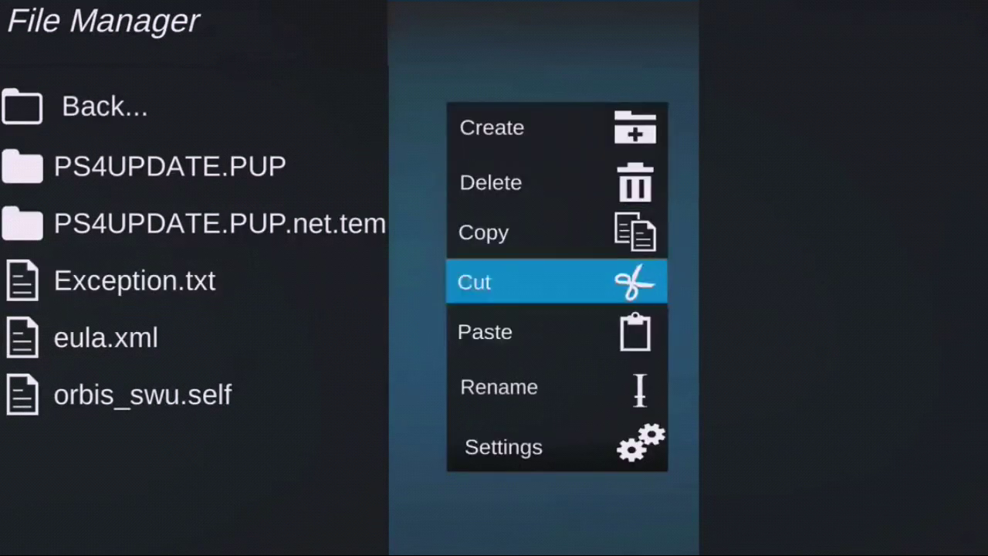
pyautogui.press('Up')
pyautogui.press('Up')
pyautogui.press('Up')
pyautogui.press('Return')
pyautogui.press('Return')
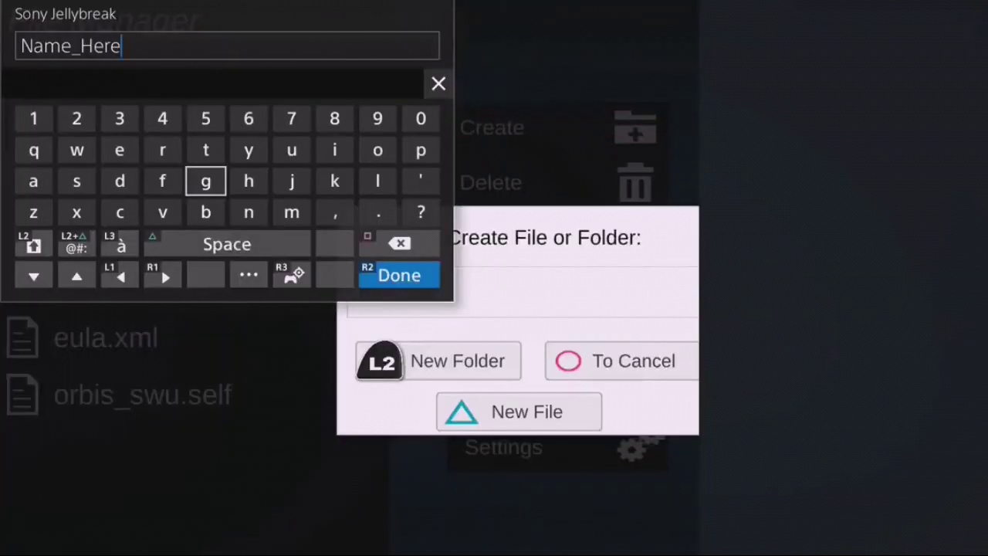
# Step: Clear the placeholder name Name_Here and enter Test instead
pyautogui.press('BackSpace')
pyautogui.press('BackSpace')
pyautogui.press('BackSpace')
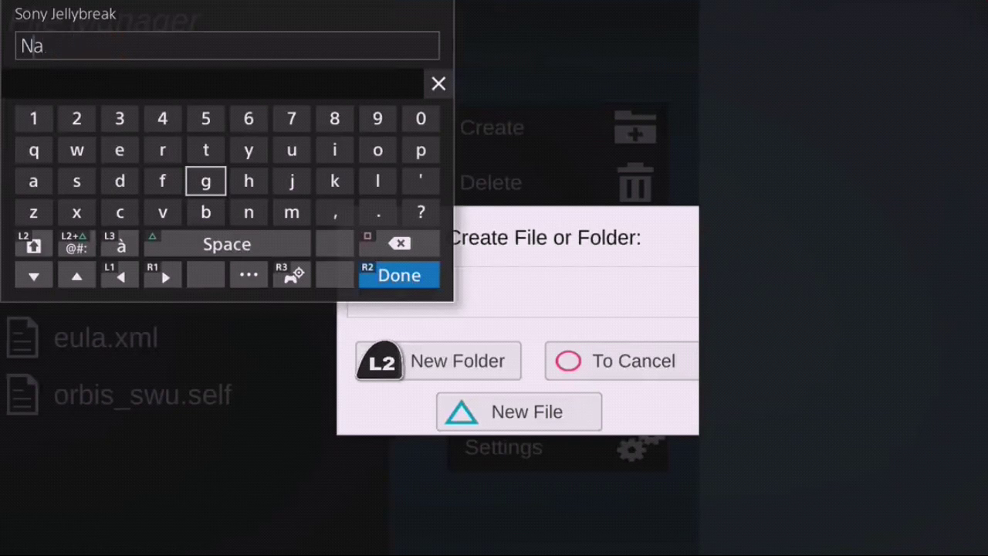
pyautogui.press('BackSpace')
pyautogui.press('BackSpace')
pyautogui.press('Right')
pyautogui.press('Up')
pyautogui.press('Left')
pyautogui.write('T')
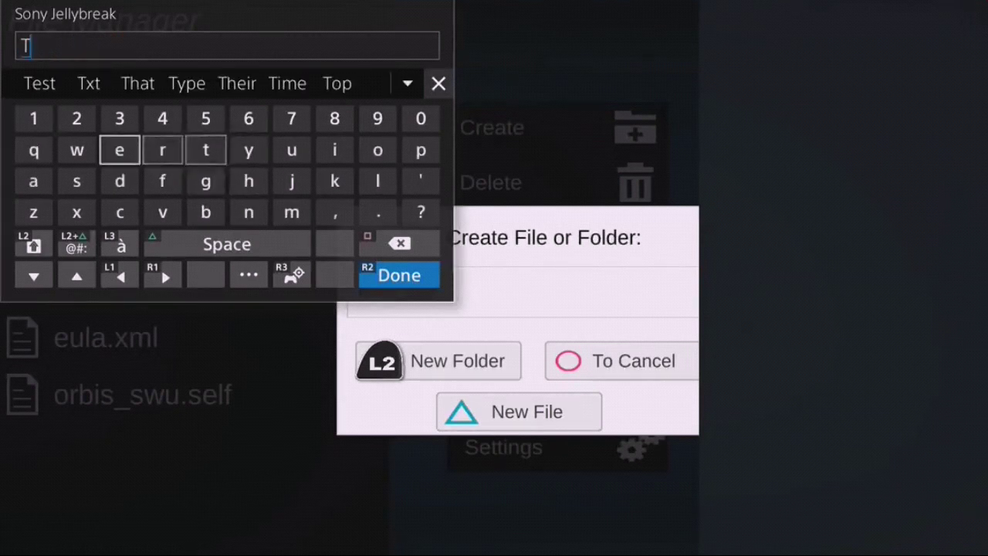
pyautogui.write('est')
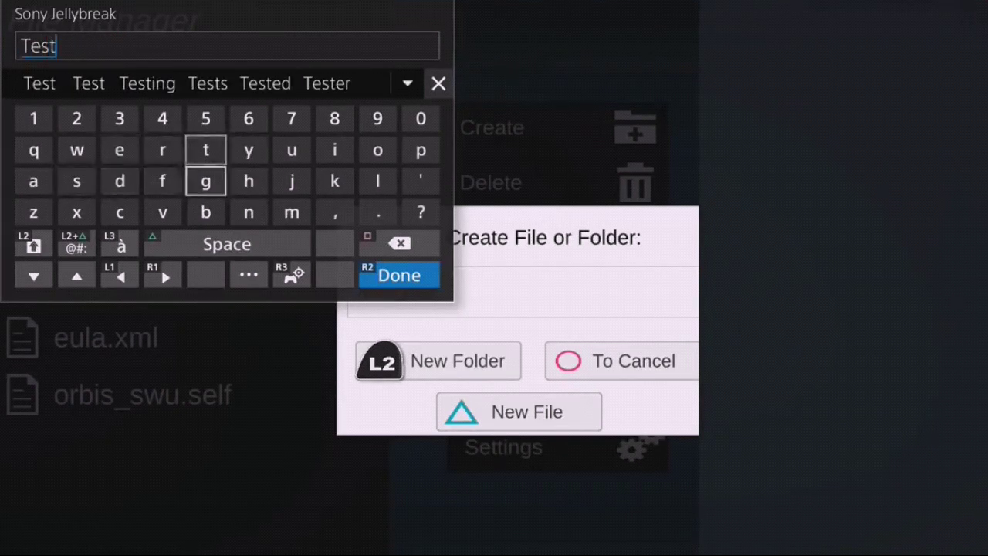
# Step: Complete the name as Test.txt and create it as a new file in the update folder
pyautogui.press('Down')
pyautogui.press('Left')
pyautogui.press('Right')
pyautogui.press('Right')
pyautogui.press('Right')
pyautogui.press('Right')
pyautogui.press('Right')
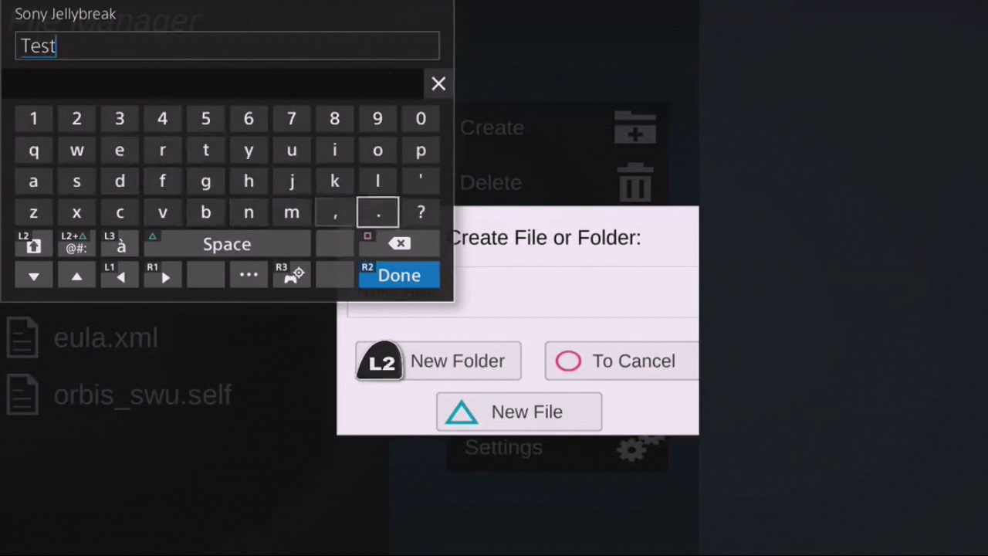
pyautogui.write('.')
pyautogui.press('Left')
pyautogui.press('Left')
pyautogui.press('Left')
pyautogui.press('Up')
pyautogui.press('Up')
pyautogui.press('Left')
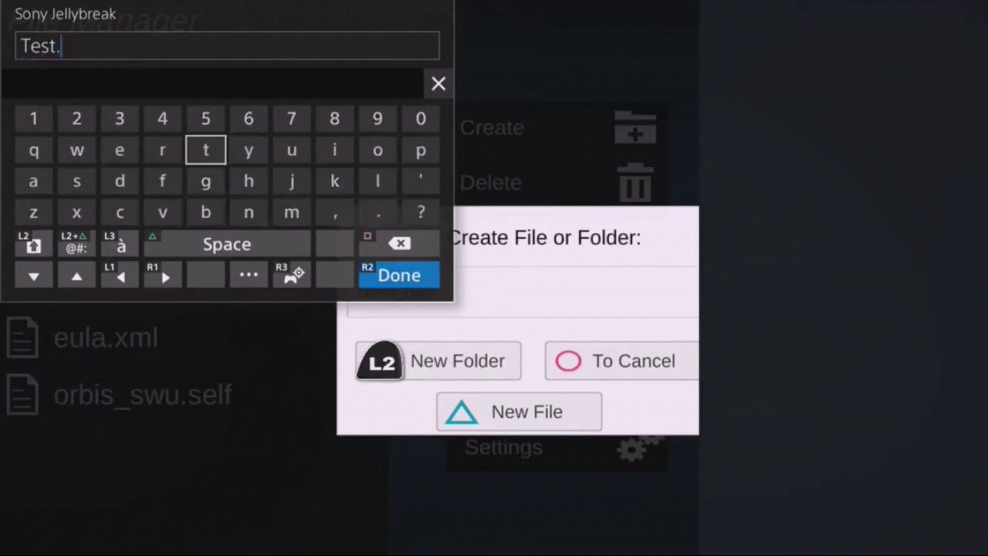
pyautogui.write('t')
pyautogui.press('Down')
pyautogui.press('Down')
pyautogui.press('Left')
pyautogui.press('Left')
pyautogui.press('Left')
pyautogui.write('x')
pyautogui.press('Right')
pyautogui.press('Right')
pyautogui.press('Right')
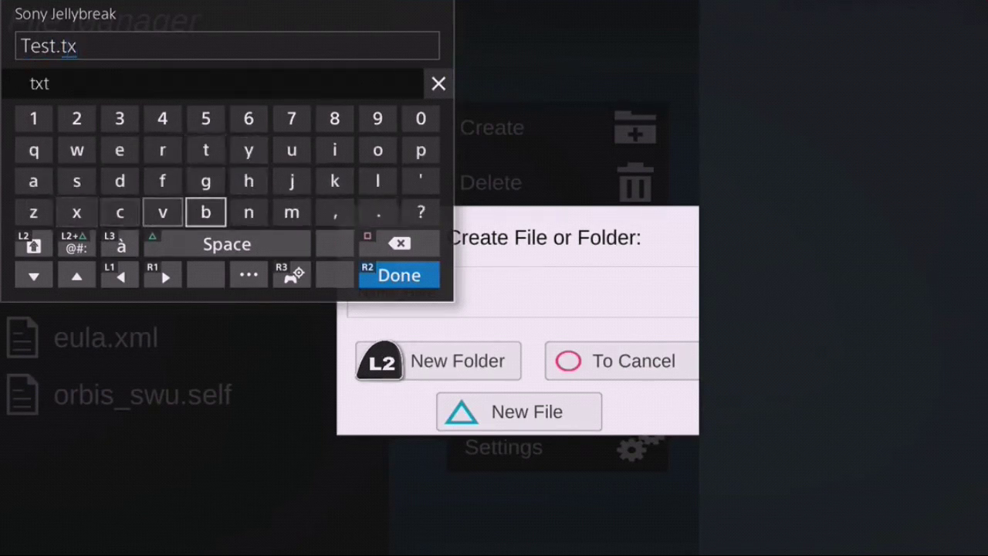
pyautogui.press('Up')
pyautogui.press('Up')
pyautogui.write('t')
pyautogui.press('Down')
pyautogui.press('Right')
pyautogui.press('Right')
pyautogui.press('Return')
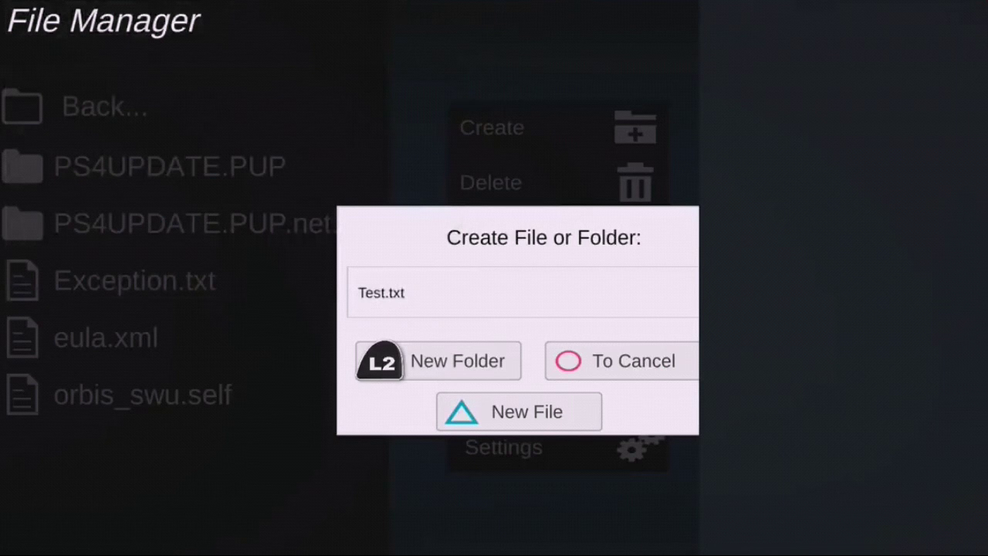
pyautogui.press('Return')
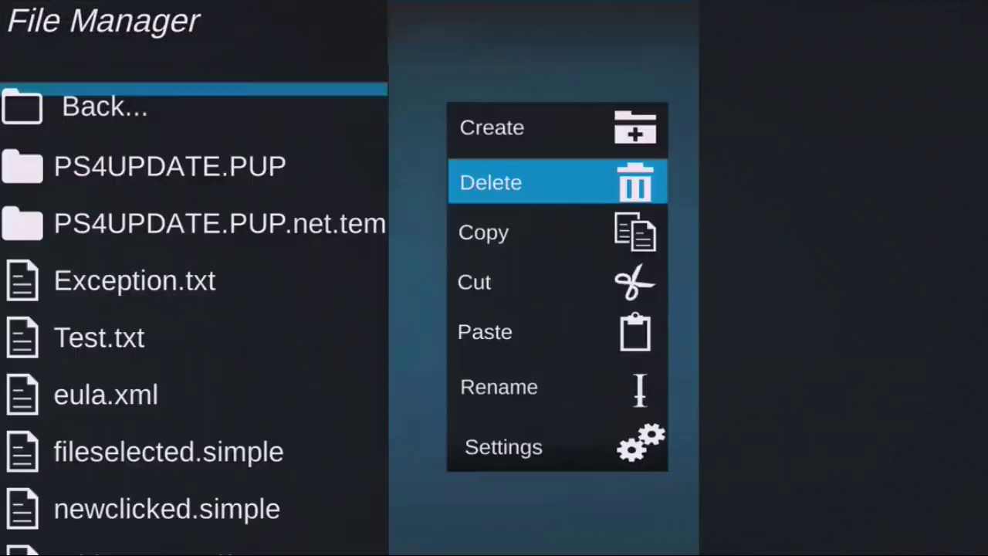
# Step: Look through the update folder's listing around Test.txt and go back to the root directory
pyautogui.press('Down')
pyautogui.press('Left')
pyautogui.press('Down')
pyautogui.press('Down')
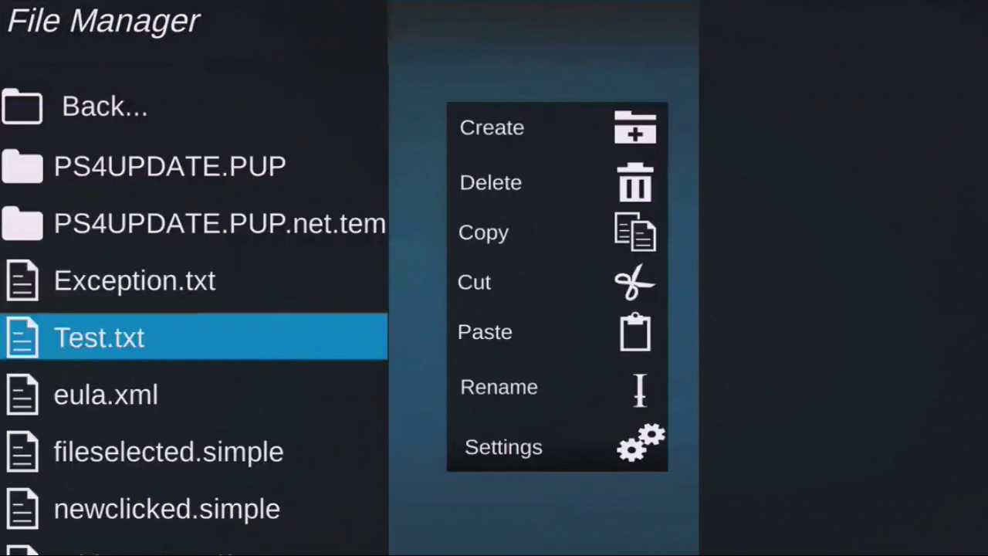
pyautogui.press('Down')
pyautogui.press('Up')
pyautogui.press('Down')
pyautogui.press('Down')
pyautogui.press('Down')
pyautogui.press('Up')
pyautogui.press('Up')
pyautogui.press('Up')
pyautogui.press('Up')
pyautogui.press('Up')
pyautogui.press('Up')
pyautogui.press('Up')
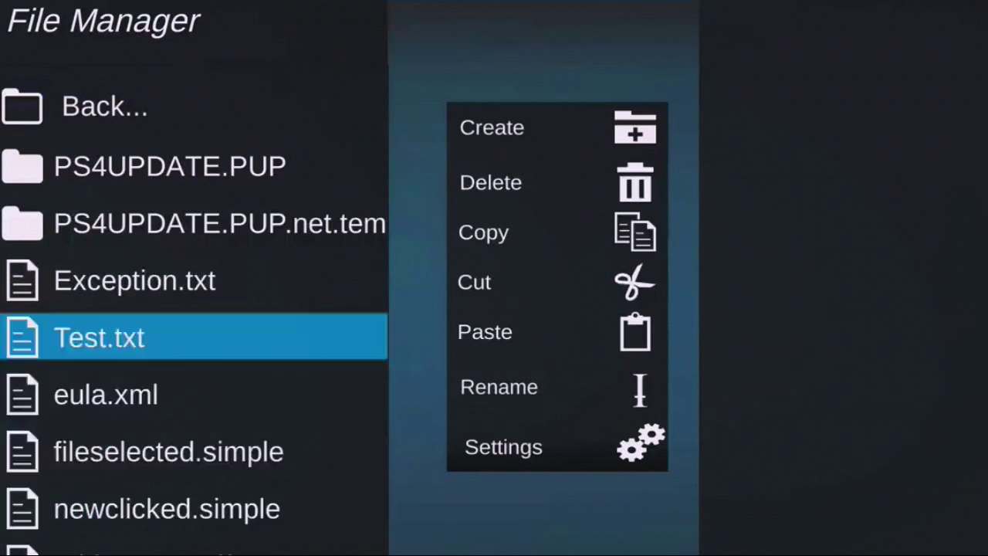
pyautogui.press('Return')
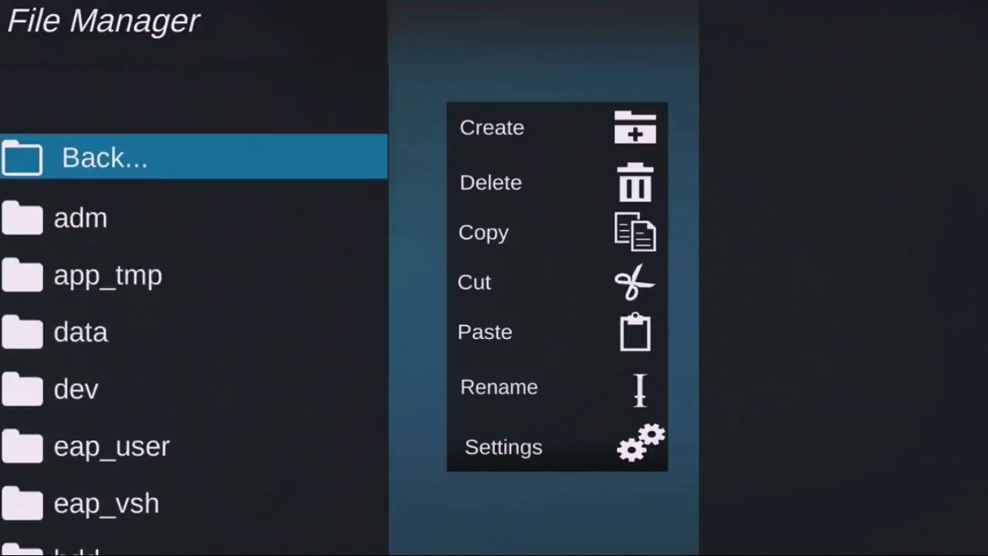
# Step: Reopen the update folder from the root directory listing
pyautogui.press('Down')
pyautogui.press('Down')
pyautogui.press('Down')
pyautogui.press('Down')
pyautogui.press('Down')
pyautogui.press('Down')
pyautogui.press('Down')
pyautogui.press('Down')
pyautogui.press('Down')
pyautogui.press('Down')
pyautogui.press('Down')
pyautogui.press('Down')
pyautogui.press('Down')
pyautogui.press('Down')
pyautogui.press('Down')
pyautogui.press('Down')
pyautogui.press('Down')
pyautogui.press('Down')
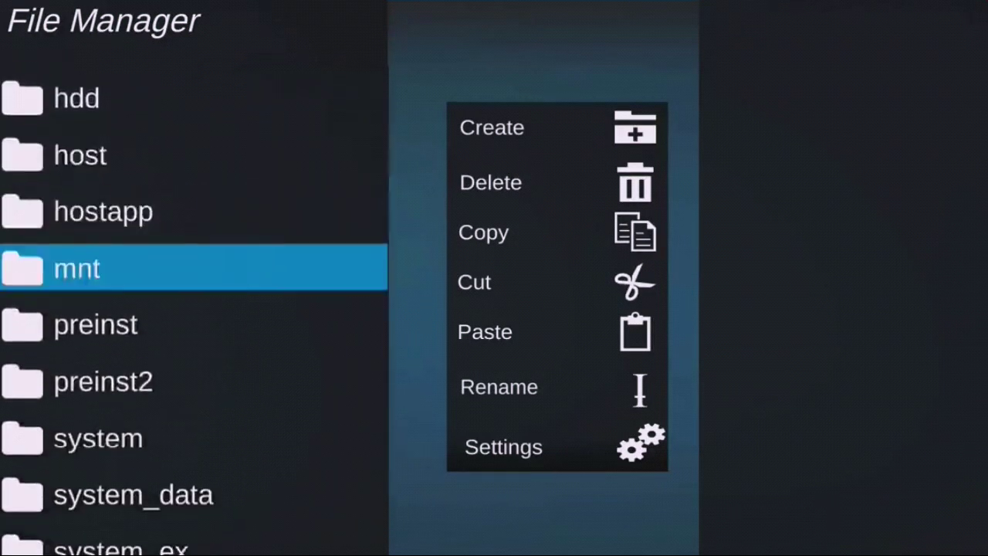
pyautogui.press('Up')
pyautogui.press('Return')
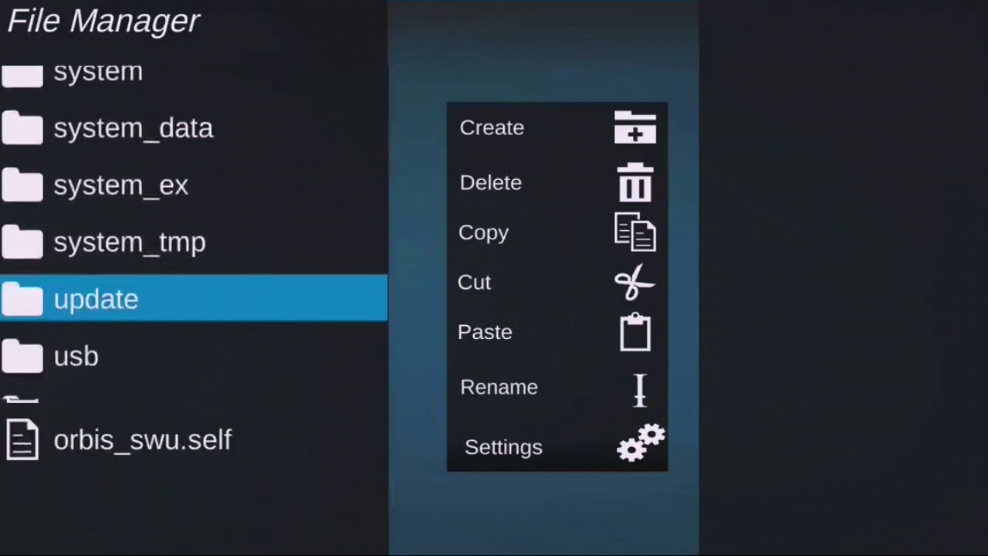
# Step: Look through the update folder's listing down to Test.txt and back up to its start
pyautogui.press('Down')
pyautogui.press('Down')
pyautogui.press('Up')
pyautogui.press('Up')
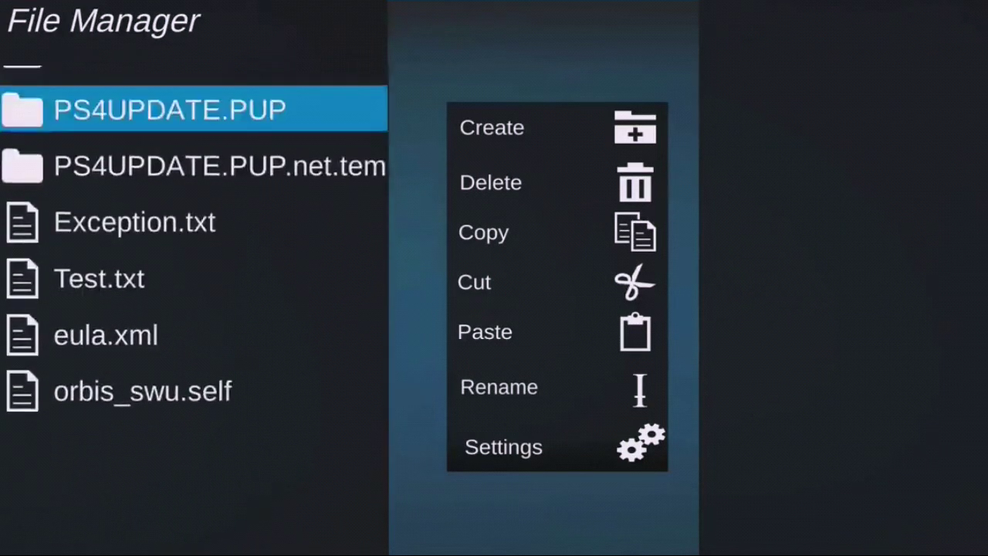
pyautogui.press('Down')
pyautogui.press('Down')
pyautogui.press('Down')
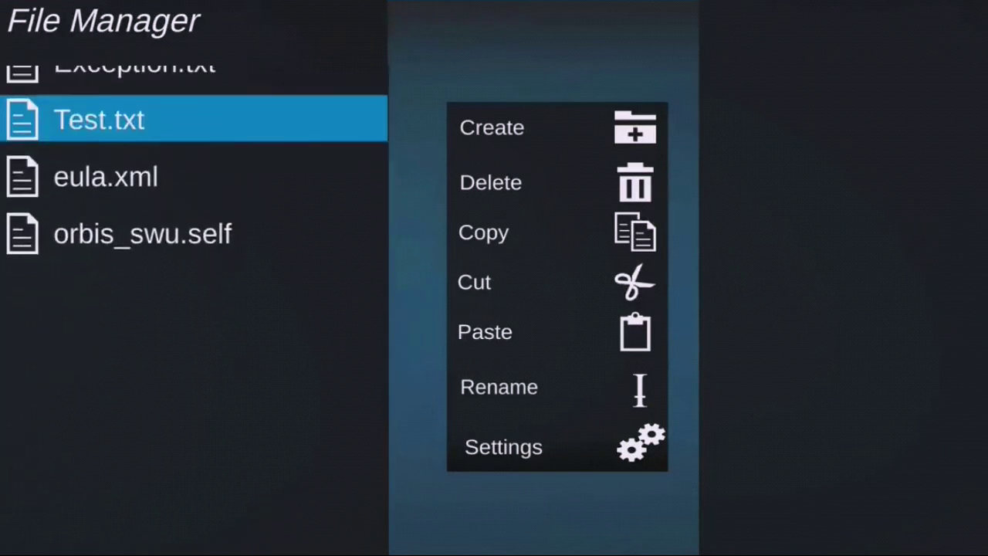
pyautogui.press('Up')
pyautogui.press('Down')
pyautogui.press('Up')
pyautogui.press('Up')
pyautogui.press('Up')
pyautogui.press('Up')
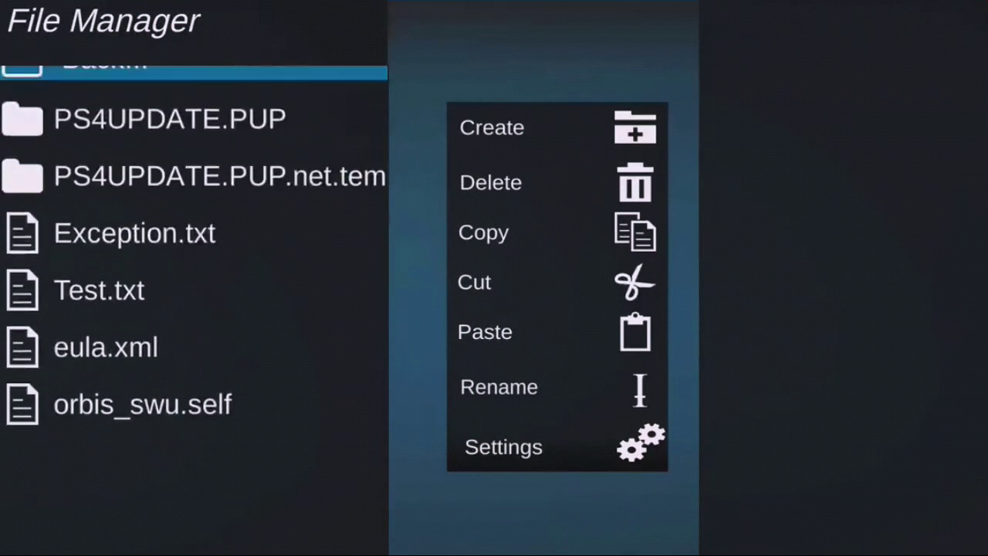
# Step: Close the file operations and return to the update folder's listing
pyautogui.press('Down')
pyautogui.press('Down')
pyautogui.press('Down')
pyautogui.press('Down')
pyautogui.press('Up')
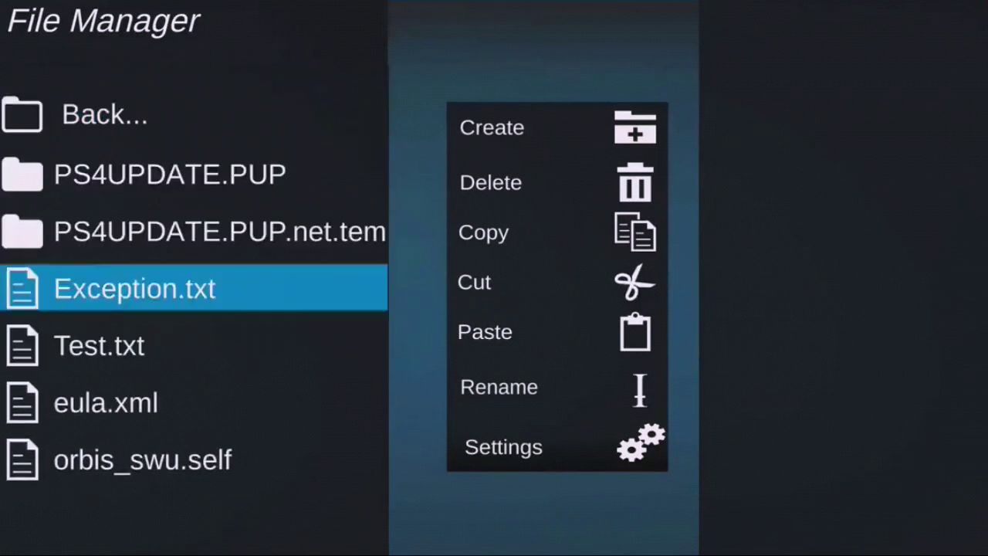
pyautogui.press('Up')
pyautogui.press('Down')
pyautogui.press('Escape')
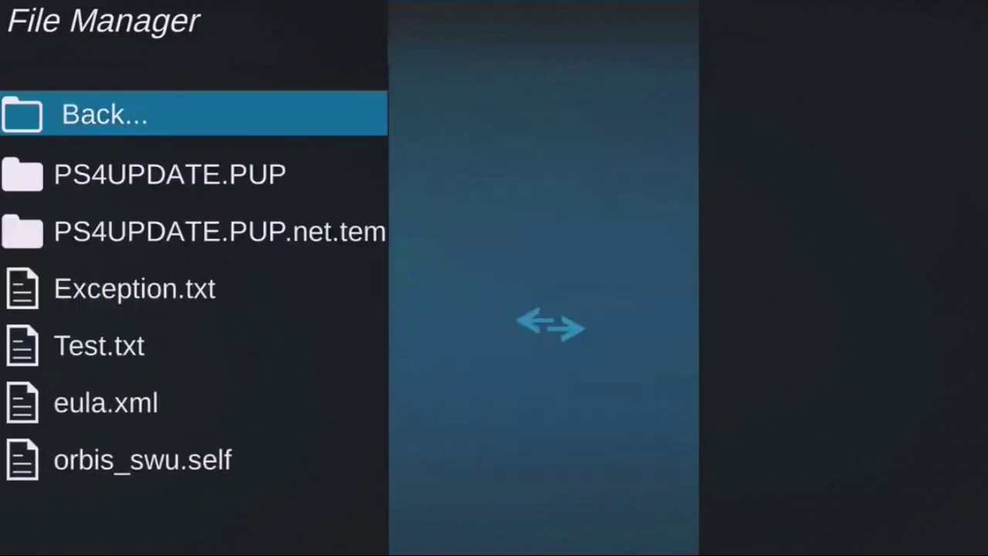
# Step: Examine the files in the update folder around Test.txt and eula.xml
pyautogui.press('Down')
pyautogui.press('Down')
pyautogui.press('Down')
pyautogui.press('Down')
pyautogui.press('Up')
pyautogui.press('Down')
pyautogui.press('Down')
pyautogui.press('Up')
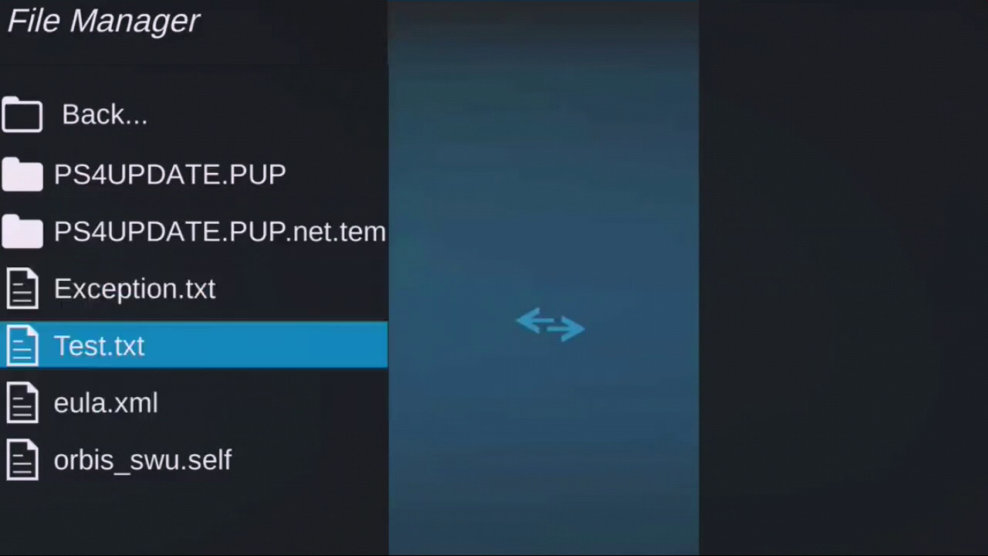
pyautogui.press('Up')
pyautogui.press('Down')
pyautogui.press('Down')
pyautogui.press('Up')
pyautogui.press('Down')
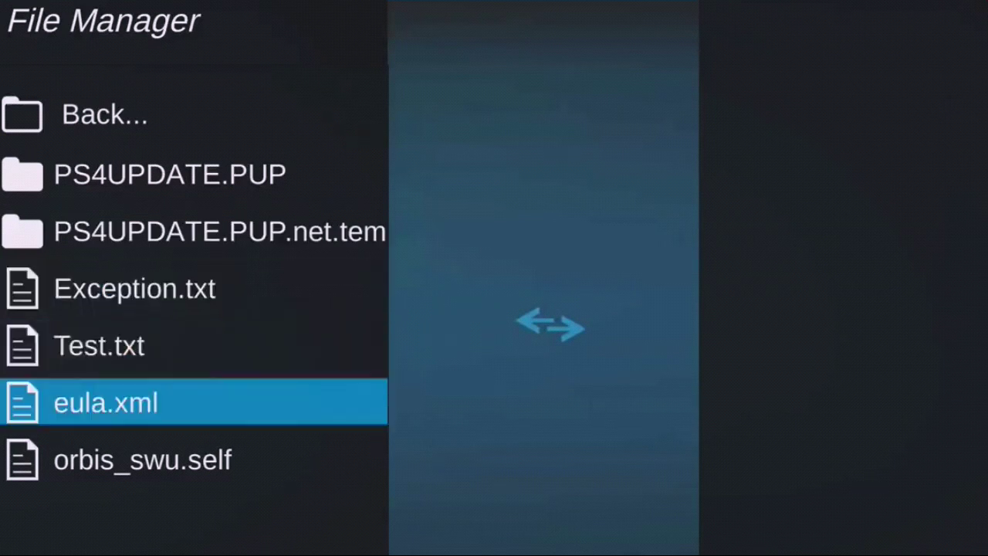
# Step: Try to delete Test.txt from the update folder and dismiss the error dialog
pyautogui.press('Up')
pyautogui.press('Up')
pyautogui.press('Down')
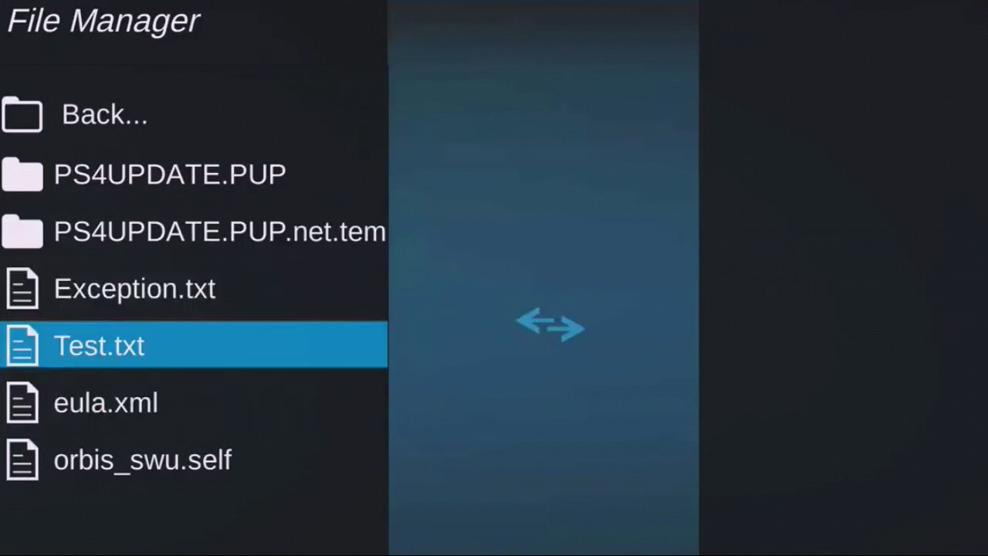
pyautogui.press('Up')
pyautogui.press('Down')
pyautogui.press('Right')
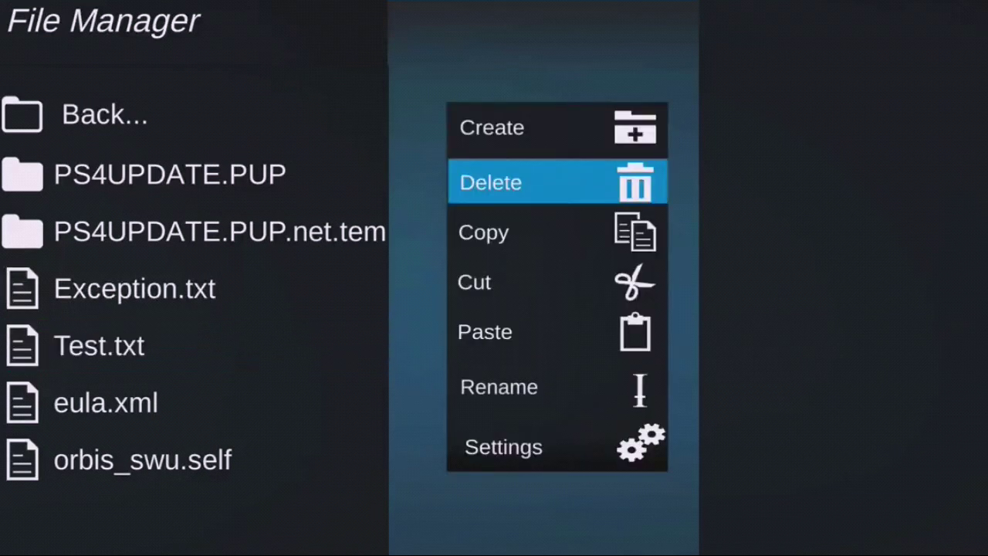
pyautogui.press('Return')
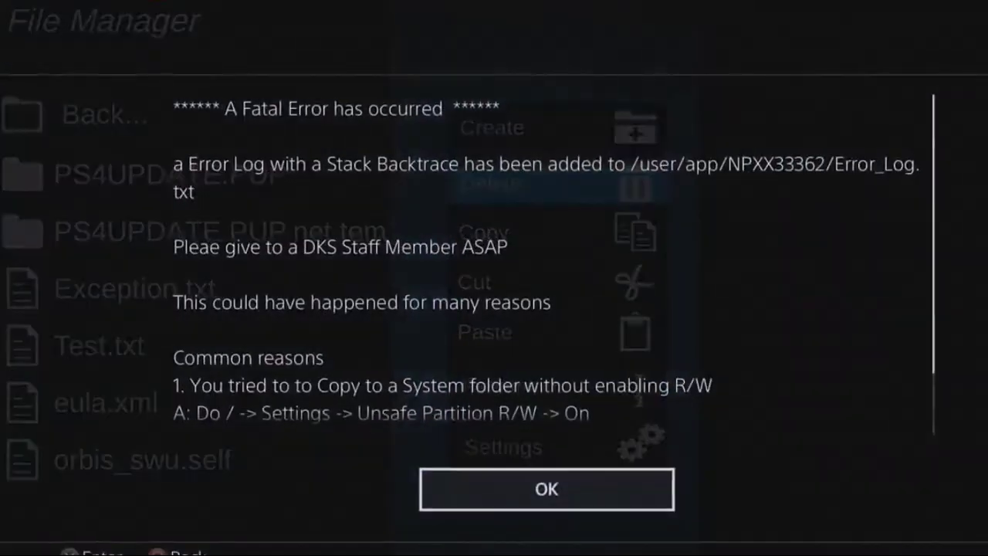
pyautogui.press('Return')
pyautogui.press('Up')
pyautogui.press('Down')
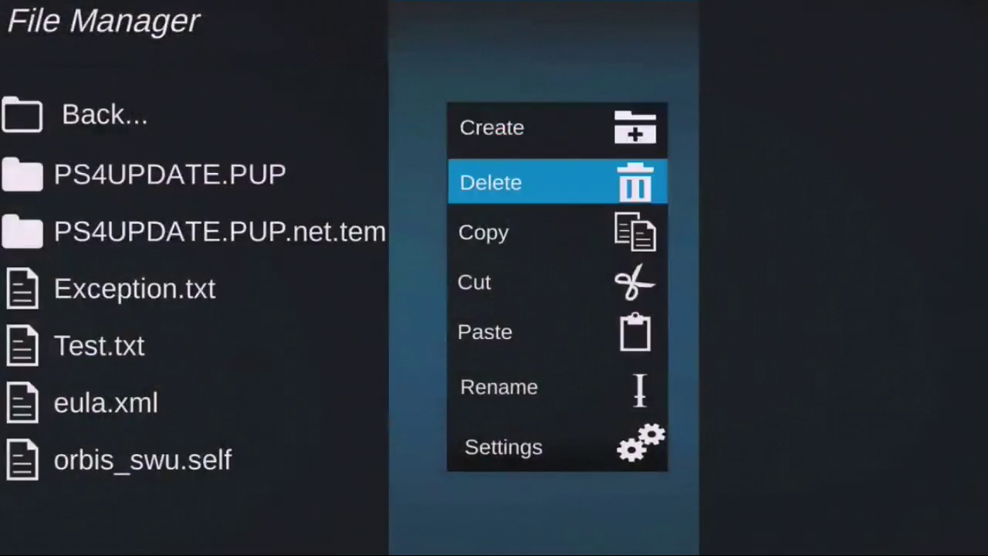
# Step: Select Test.txt in the update folder's listing and delete it
pyautogui.press('Escape')
pyautogui.press('Down')
pyautogui.press('Down')
pyautogui.press('Down')
pyautogui.press('Down')
pyautogui.press('Up')
pyautogui.press('Down')
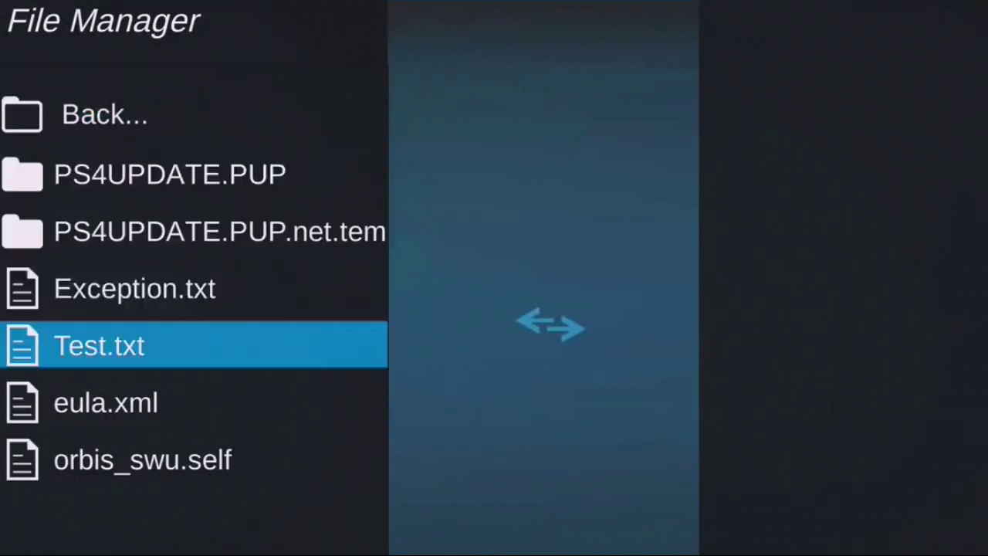
pyautogui.press('Up')
pyautogui.press('Down')
pyautogui.press('Up')
pyautogui.press('Down')
pyautogui.press('Up')
pyautogui.press('Up')
pyautogui.press('Up')
pyautogui.press('Up')
pyautogui.press('Menu')
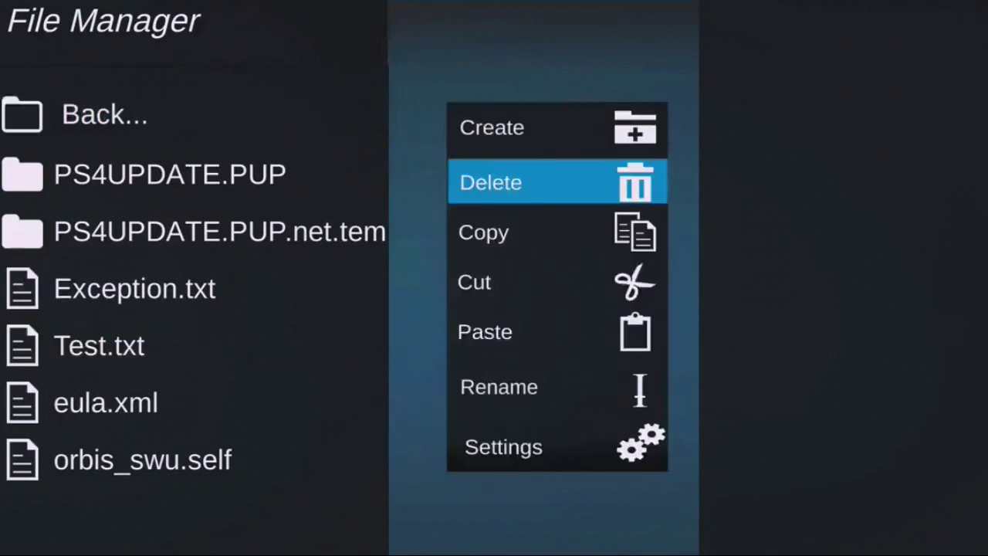
pyautogui.press('Return')
# Step: Look through the available file operations and return to the PS4UPDATE.PUP entry in the update folder's listing
pyautogui.press('Down')
pyautogui.press('Left')
pyautogui.press('Right')
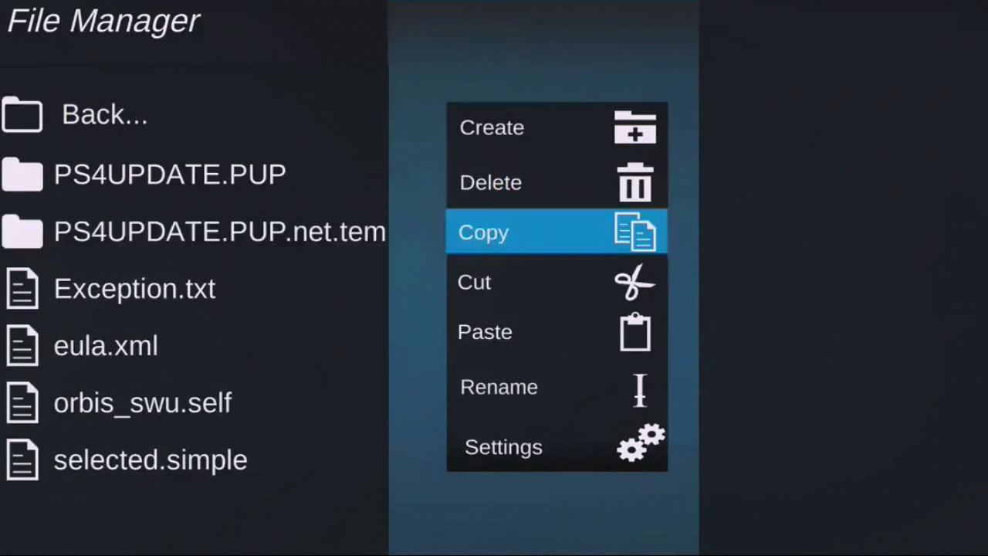
pyautogui.press('Up')
pyautogui.press('Up')
pyautogui.press('Down')
pyautogui.press('Down')
pyautogui.press('Down')
pyautogui.press('Down')
pyautogui.press('Return')
pyautogui.press('Down')
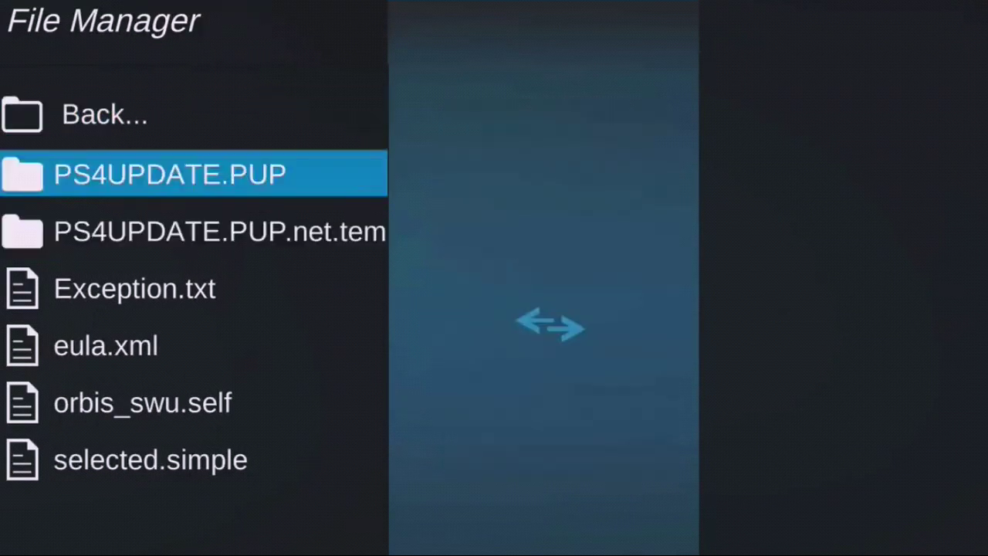
# Step: Check the update folder's listing around Exception.txt, eula.xml and orbis_swu.self to see whether Test.txt is still present
pyautogui.press('Down')
pyautogui.press('Down')
pyautogui.press('Down')
pyautogui.press('Up')
pyautogui.press('Up')
pyautogui.press('Down')
pyautogui.press('Down')
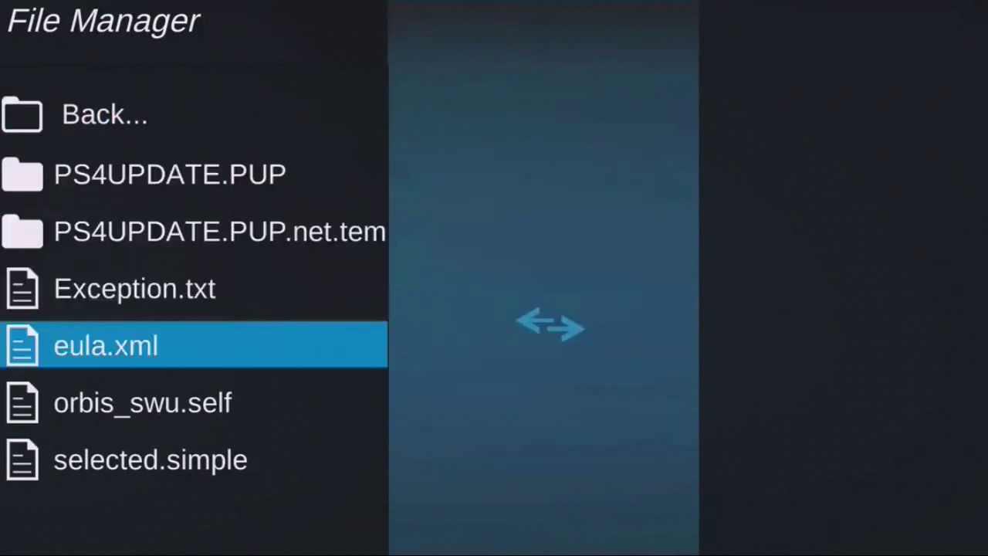
pyautogui.press('Down')
pyautogui.press('Up')
pyautogui.press('Up')
pyautogui.press('Up')
pyautogui.press('Down')
pyautogui.press('Down')
pyautogui.press('Up')
pyautogui.press('Down')
pyautogui.press('Down')
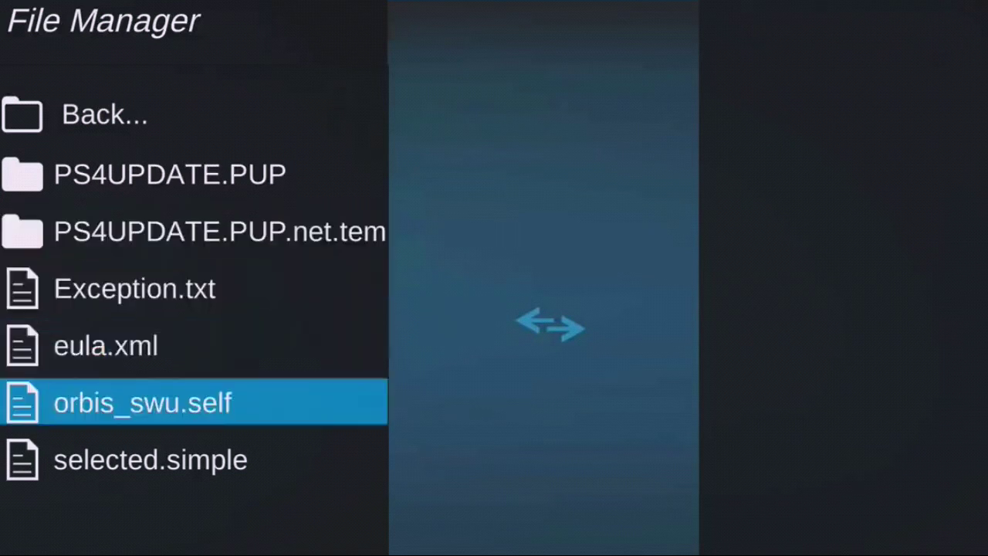
pyautogui.press('Up')
pyautogui.press('Up')
pyautogui.press('Up')
pyautogui.press('Down')
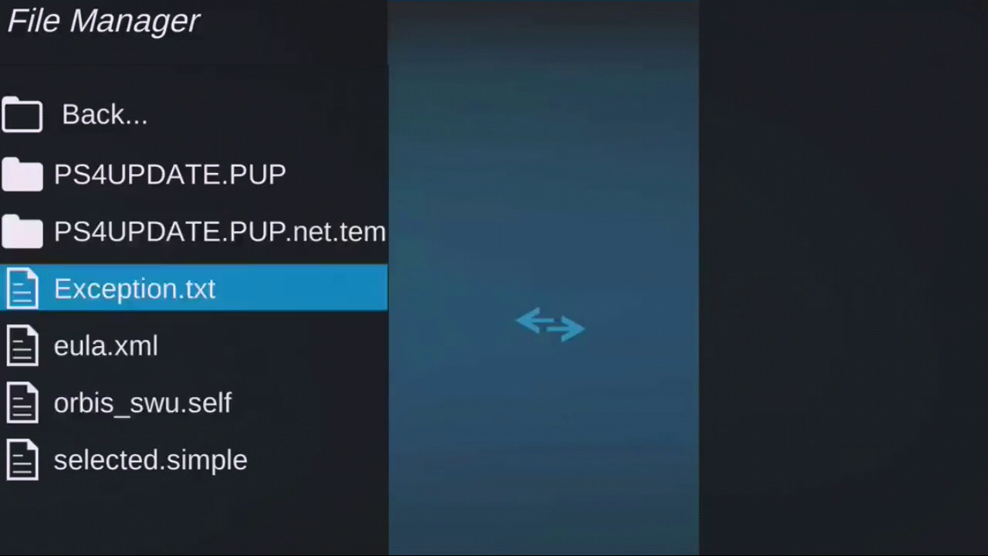
pyautogui.press('Down')
pyautogui.press('Up')
pyautogui.press('Down')
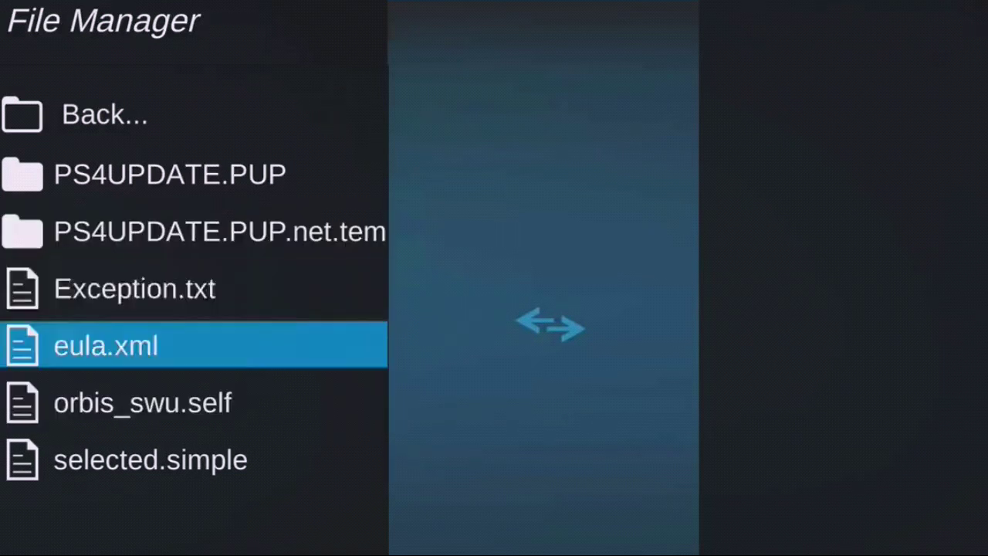
pyautogui.press('Up')
pyautogui.press('Up')
pyautogui.press('Down')
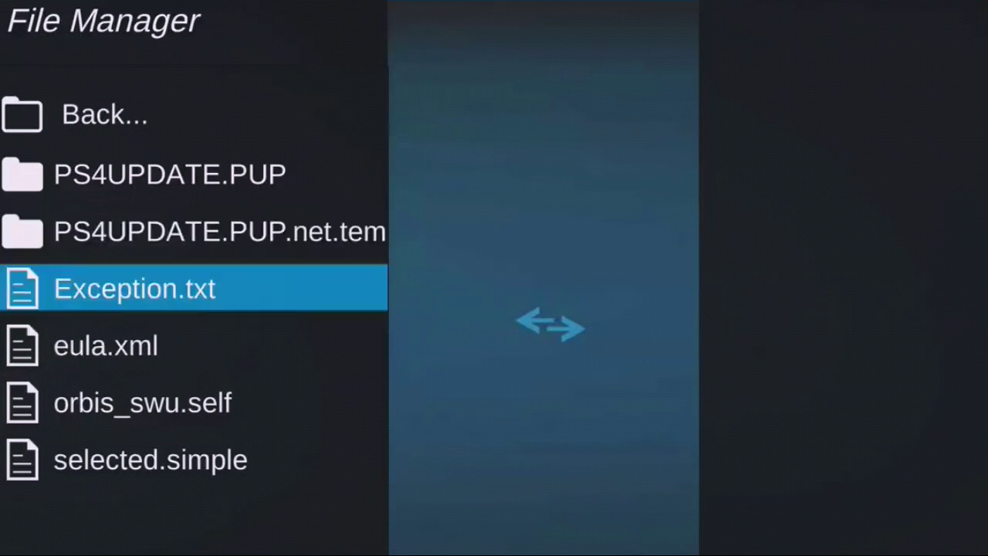